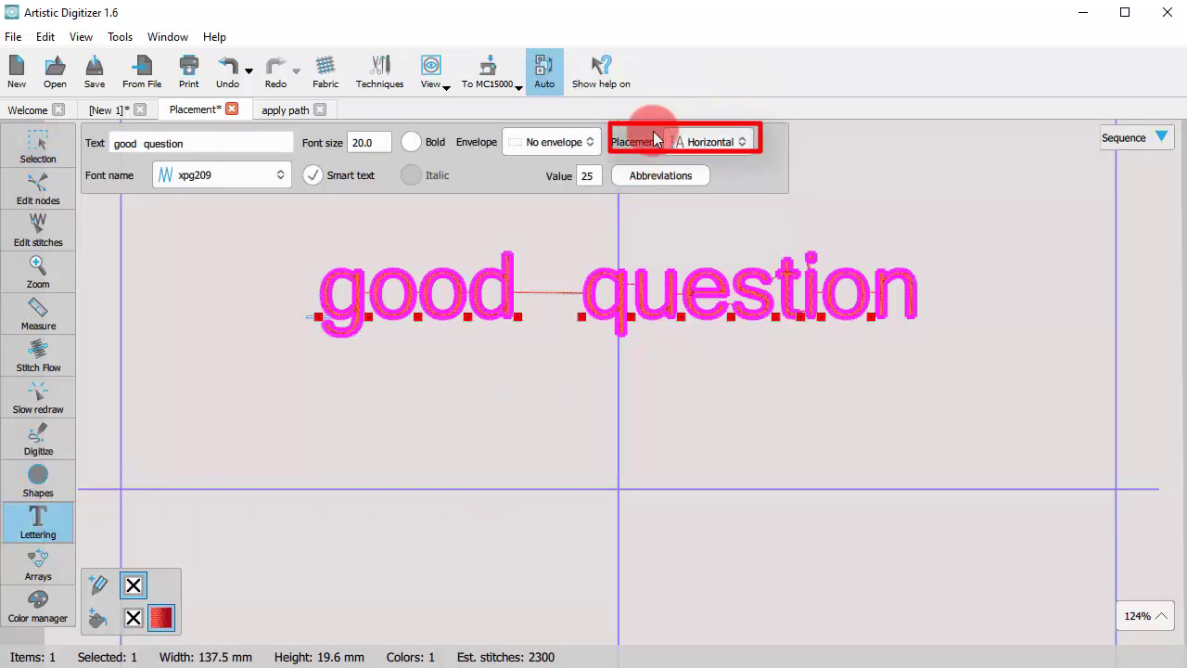
# Try lowering the letters "e" and "i" of "question" individually in horizontal placement, and undo both moves.
pyautogui.click(686, 141)
pyautogui.click(690, 142)
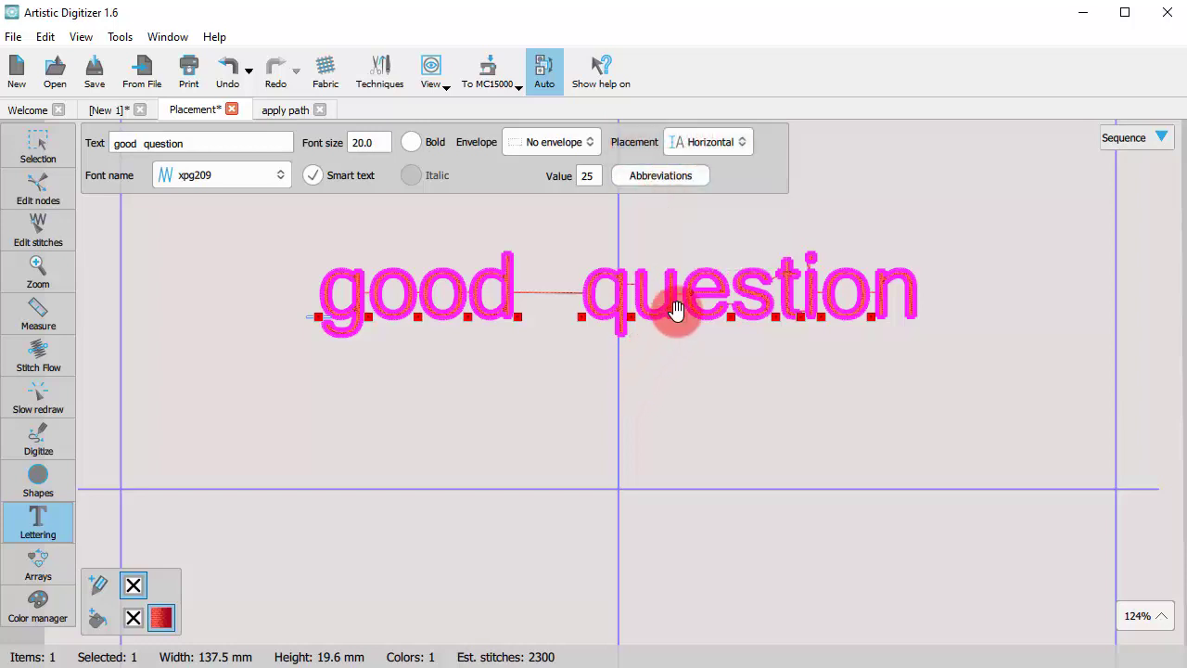
pyautogui.moveTo(677, 316); pyautogui.dragTo(676, 356)
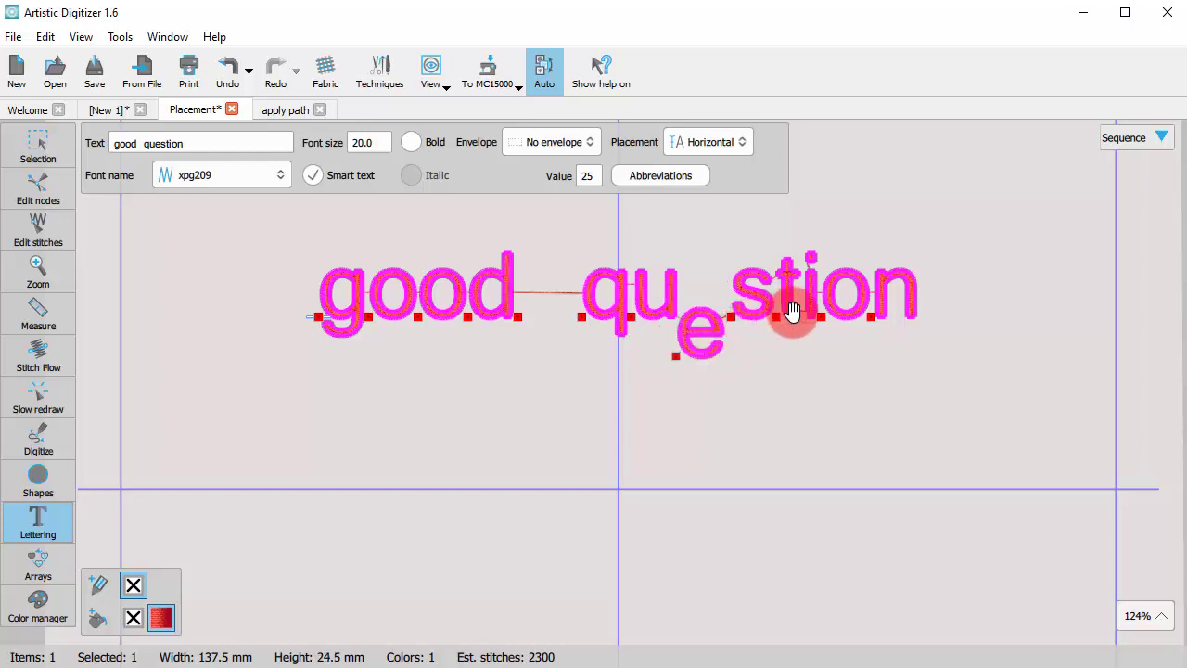
pyautogui.moveTo(795, 352); pyautogui.dragTo(796, 353)
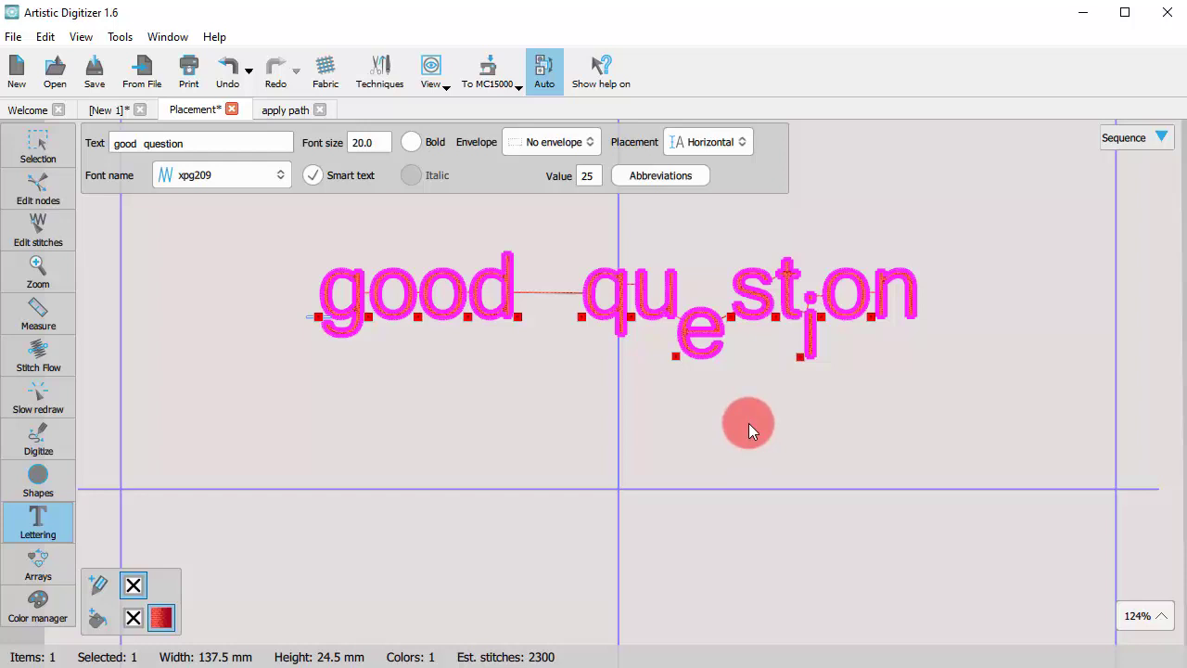
pyautogui.hotkey('ctrl', 'z')
pyautogui.hotkey('ctrl', 'z')
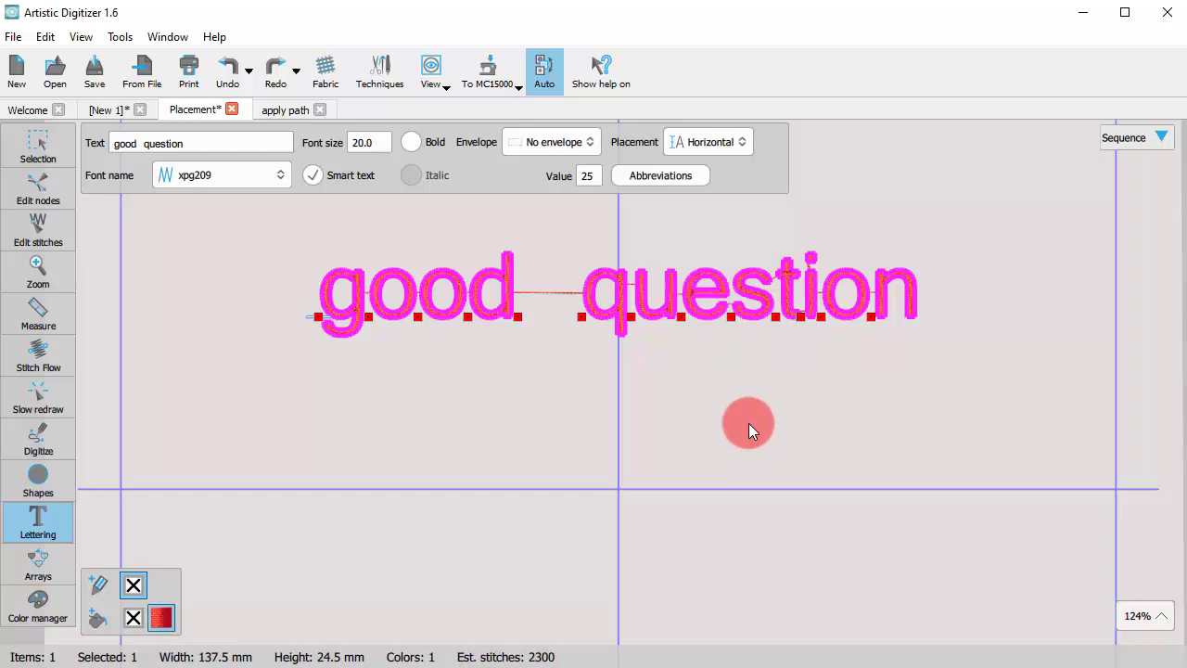
# Place the "good question" lettering on a line segment and reposition both segment ends so it is longer and slopes upward to the right.
pyautogui.click(716, 142)
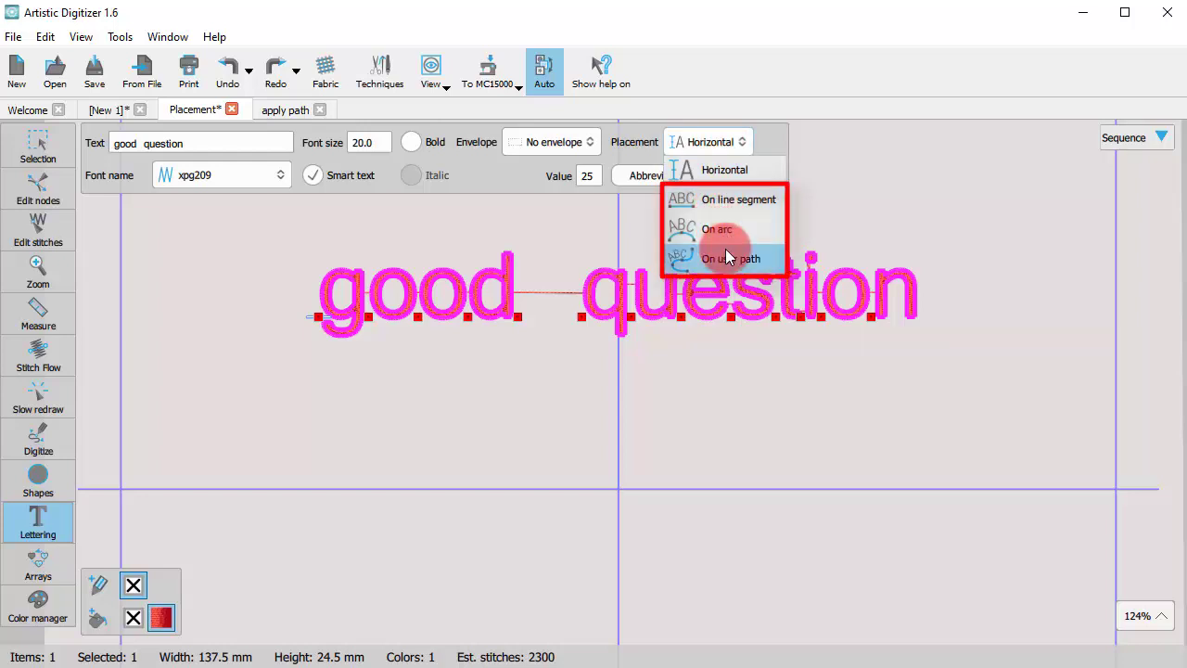
pyautogui.click(751, 200)
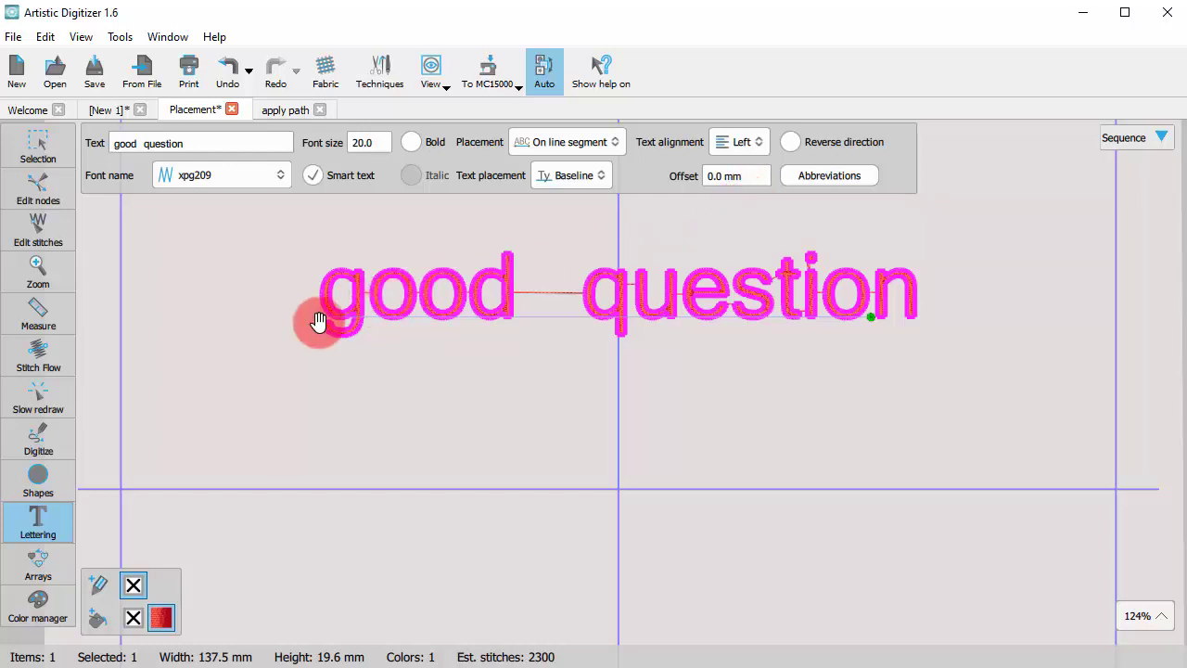
pyautogui.moveTo(315, 320); pyautogui.dragTo(293, 350)
pyautogui.moveTo(860, 307); pyautogui.dragTo(1066, 296)
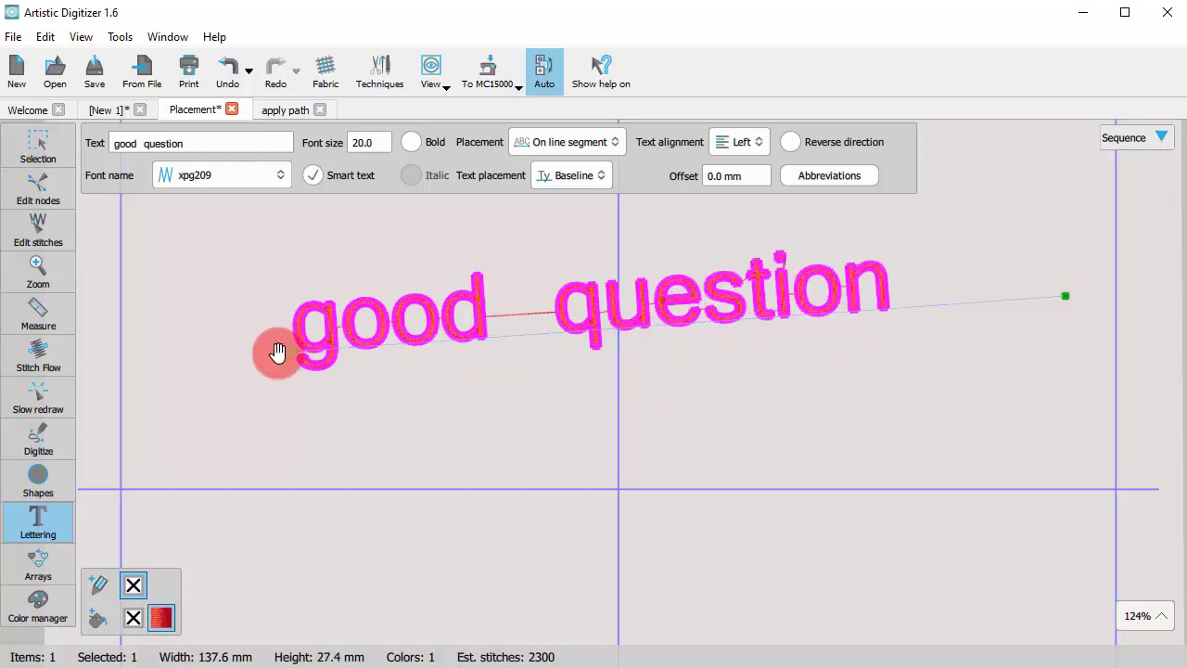
pyautogui.moveTo(292, 349); pyautogui.dragTo(283, 414)
pyautogui.moveTo(1063, 295); pyautogui.dragTo(1071, 312)
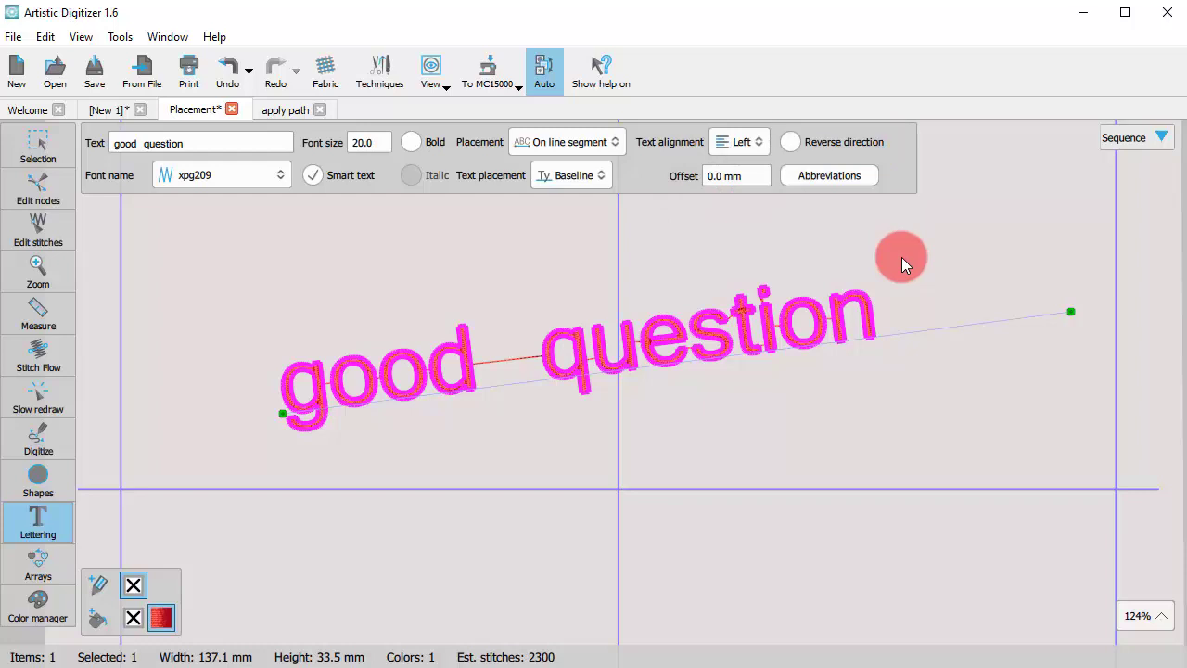
# Try Center and Right text alignment on the line segment, and return the alignment to Left.
pyautogui.click(739, 133)
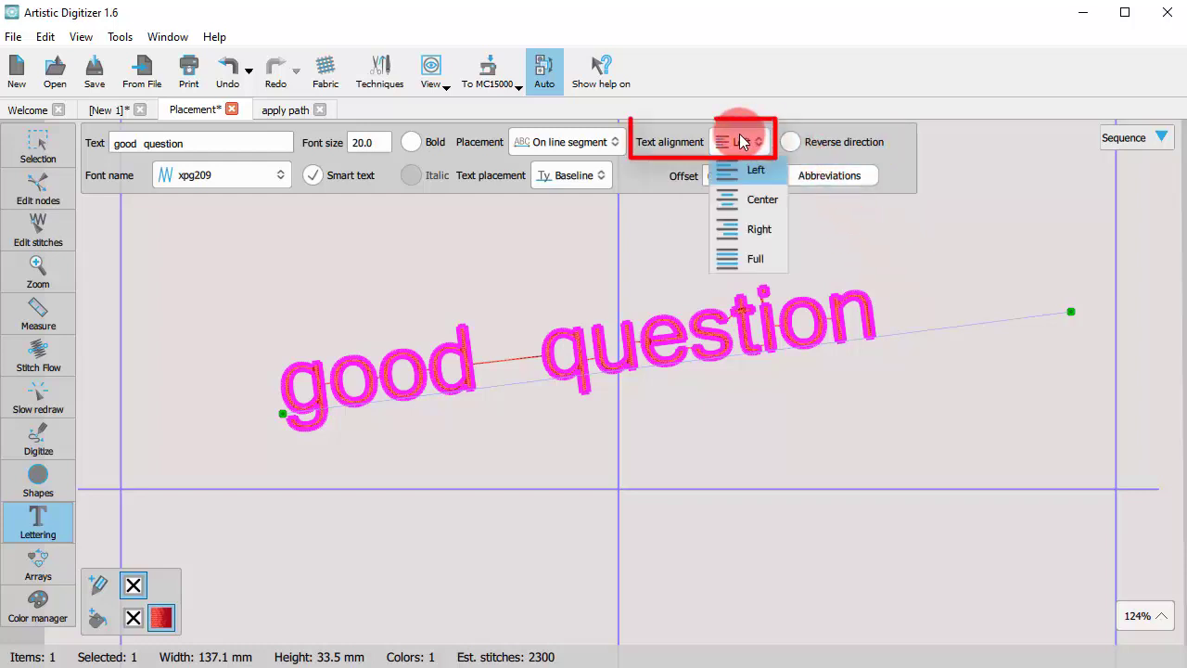
pyautogui.click(732, 199)
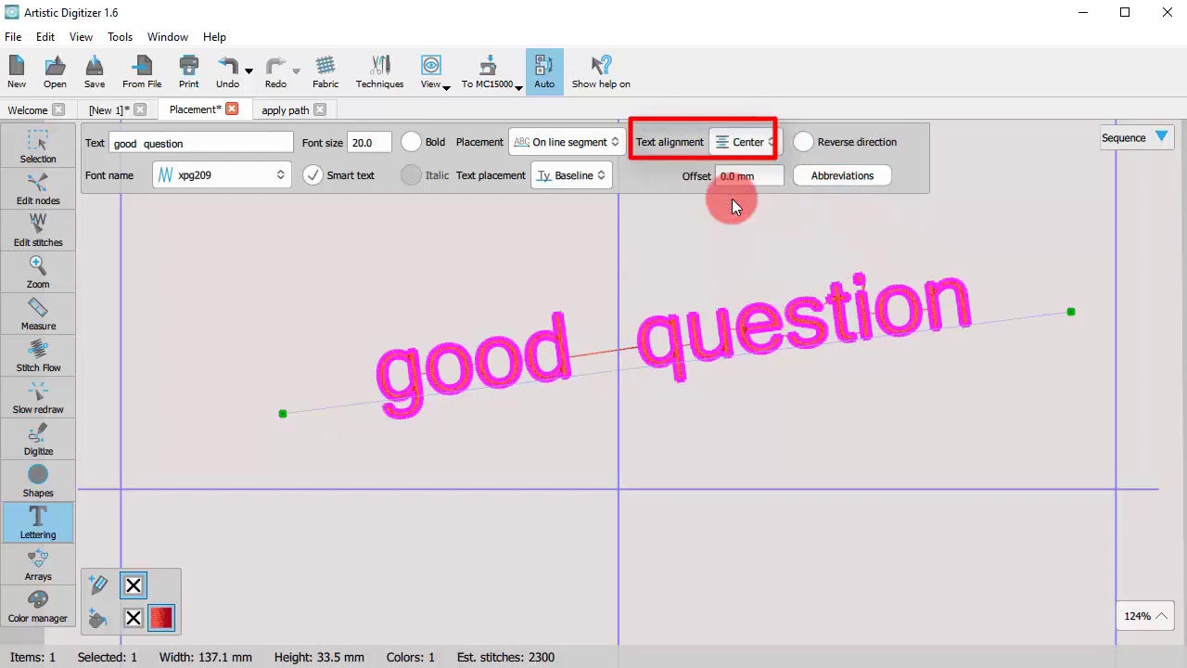
pyautogui.click(757, 148)
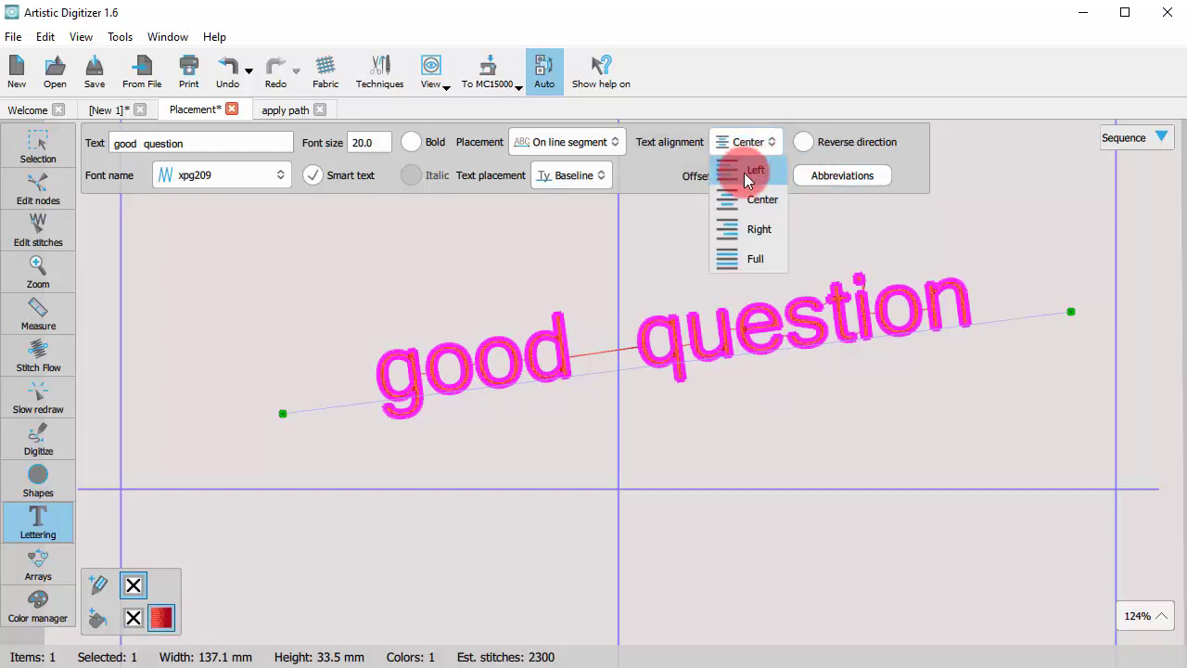
pyautogui.click(742, 229)
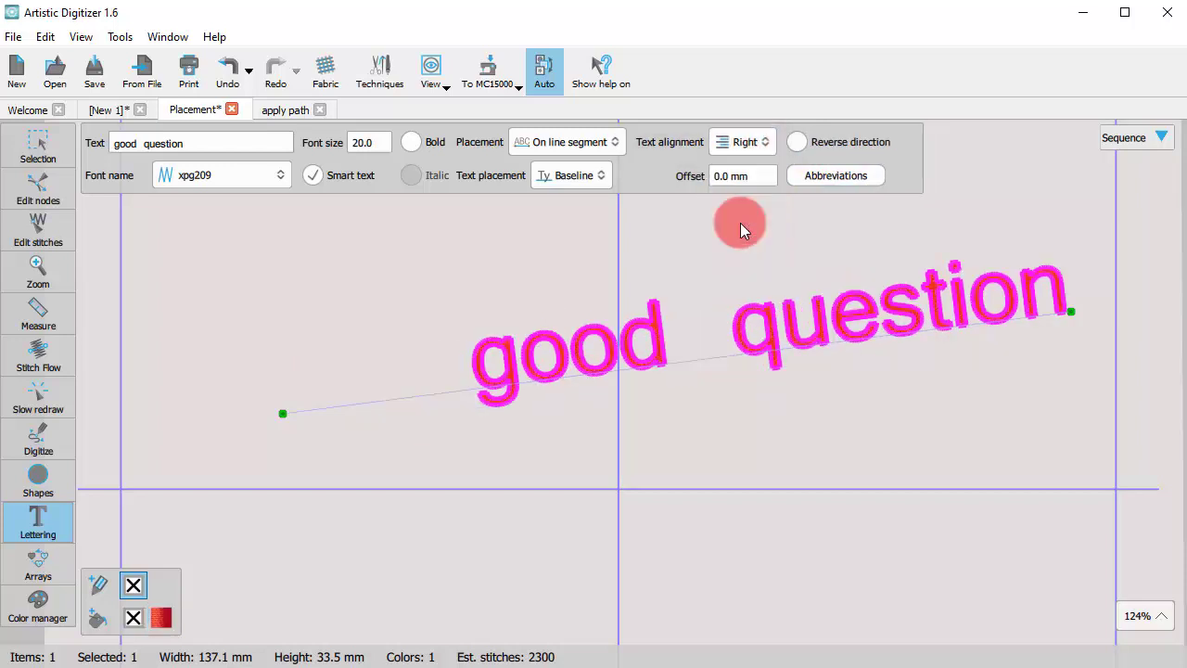
pyautogui.click(758, 145)
pyautogui.click(753, 172)
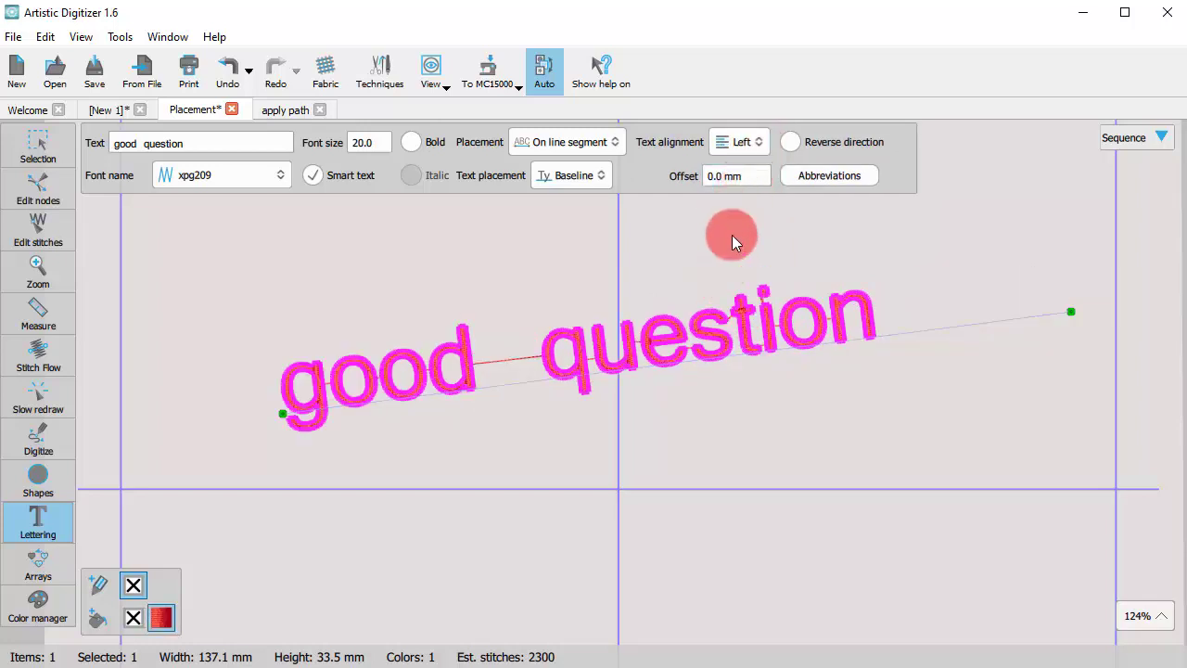
# Try Center and Full alignment, pulling the segment's right end slightly inward under Full, and restore Left alignment.
pyautogui.click(747, 150)
pyautogui.click(728, 197)
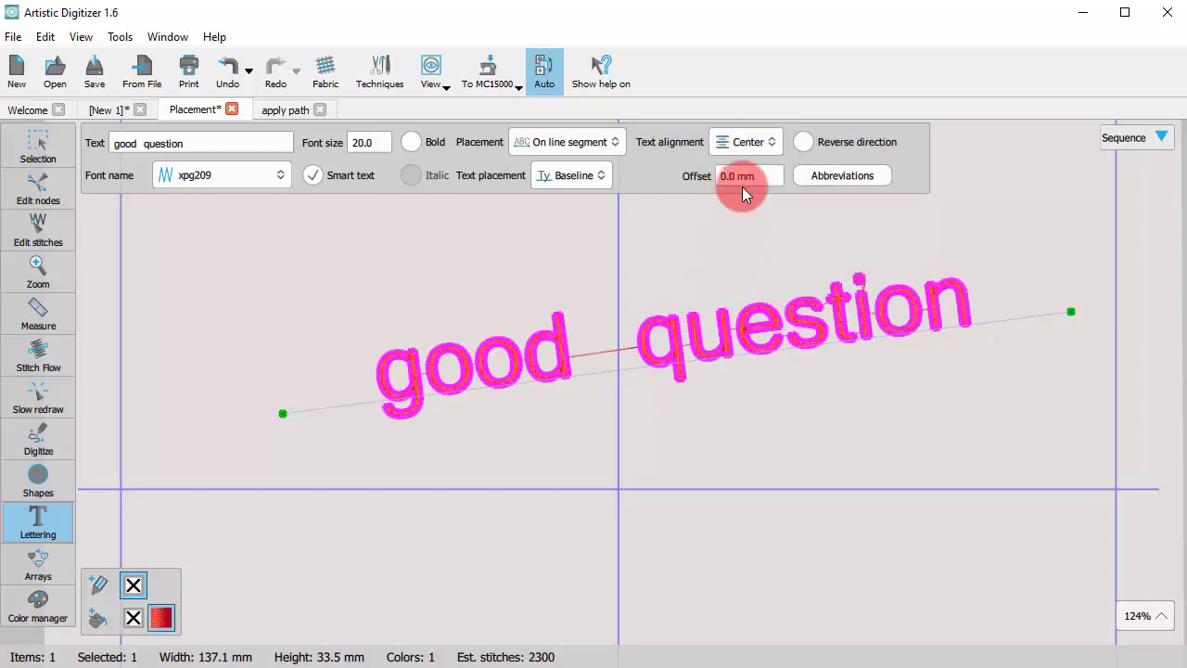
pyautogui.click(759, 144)
pyautogui.click(749, 252)
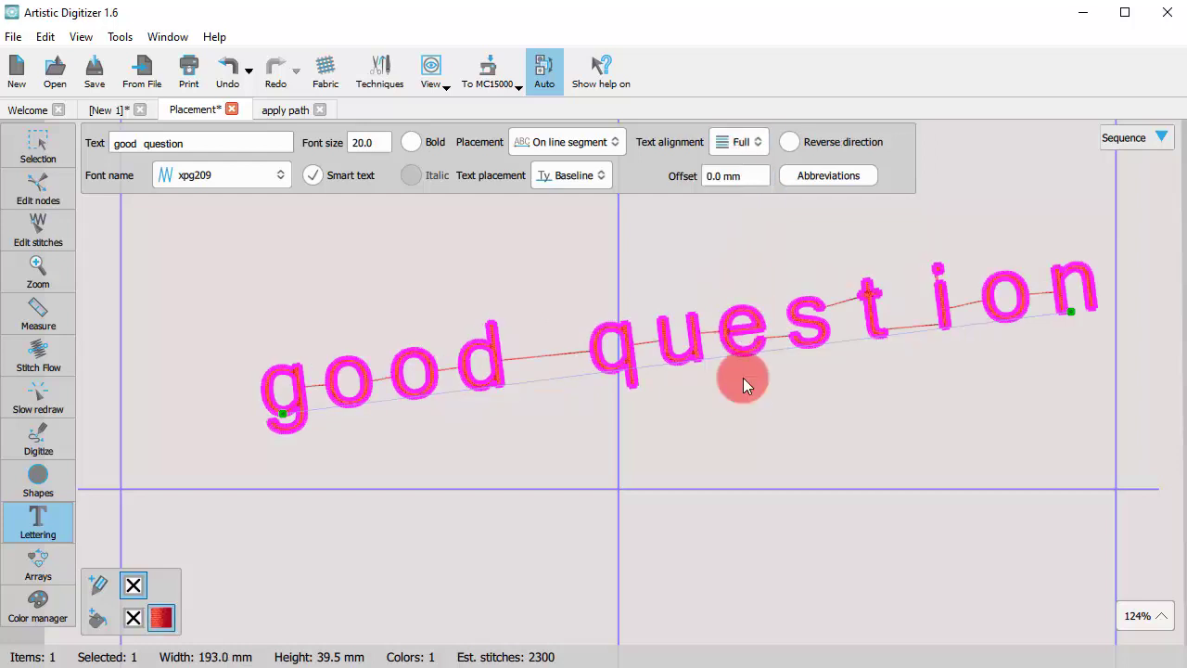
pyautogui.moveTo(1069, 315); pyautogui.dragTo(1042, 328)
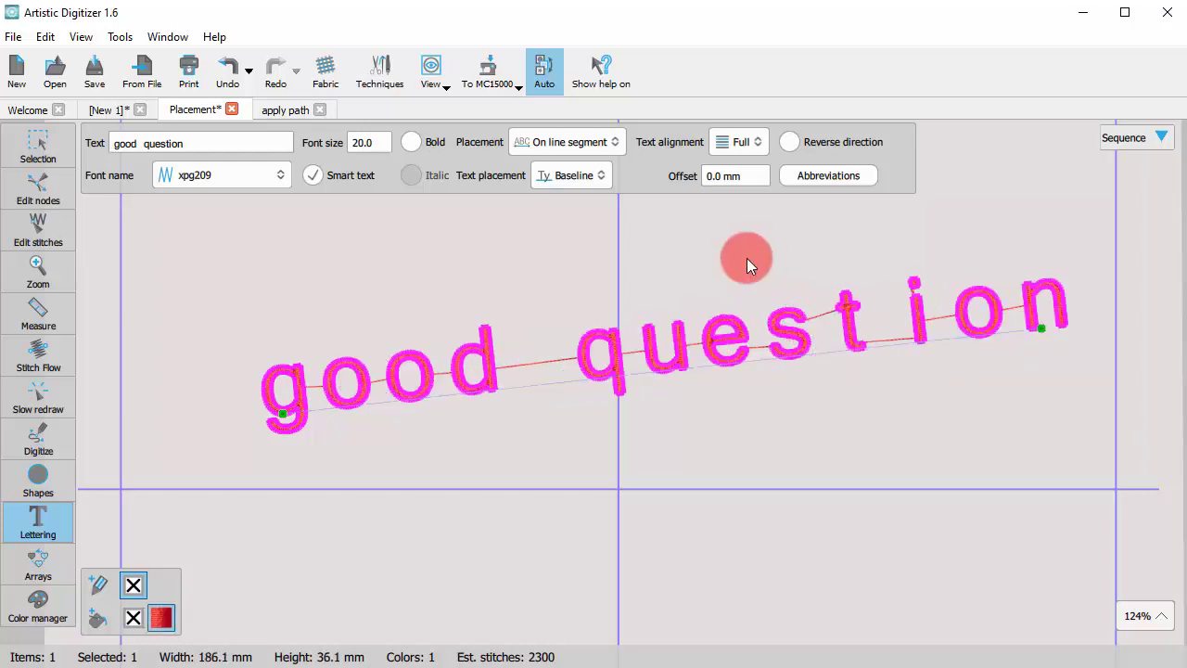
pyautogui.click(738, 142)
pyautogui.click(728, 162)
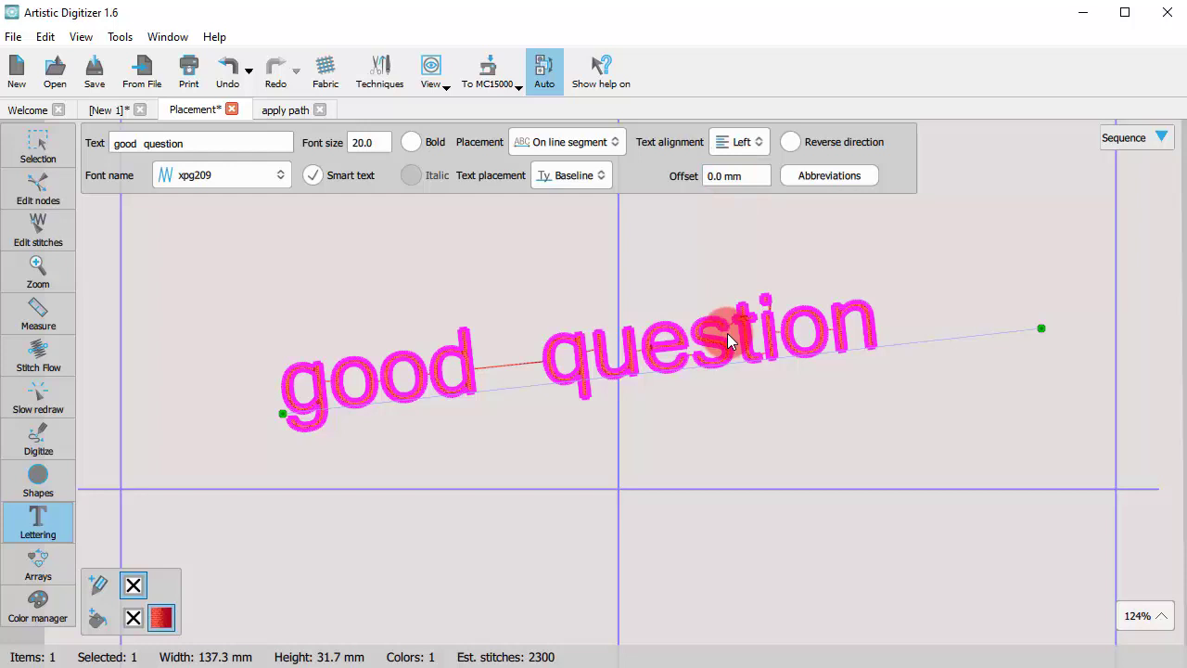
# Try a 20 mm offset for the lettering along the line segment, and reset the offset to 0 mm.
pyautogui.doubleClick(753, 179)
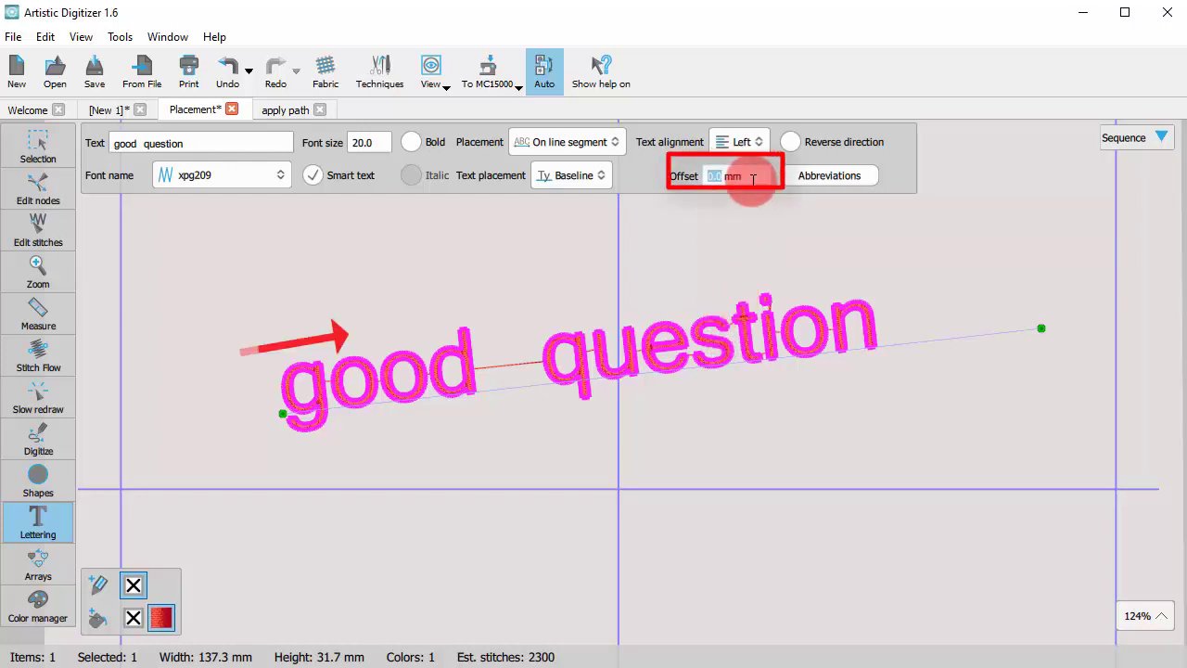
pyautogui.write('20')
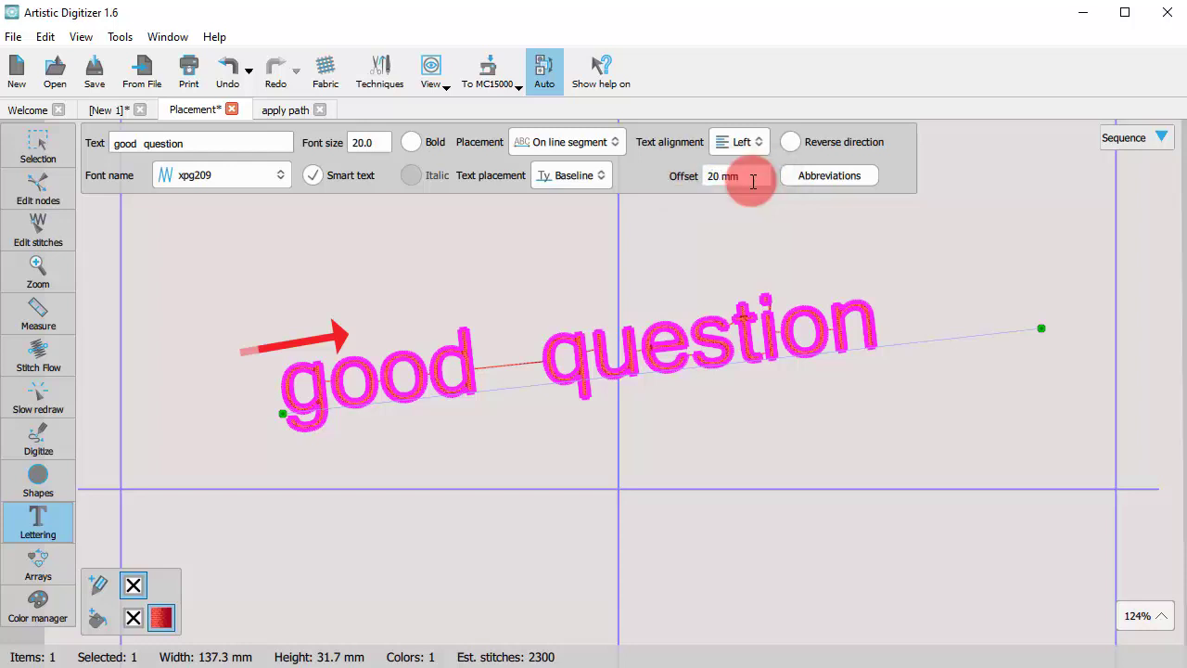
pyautogui.press('Return')
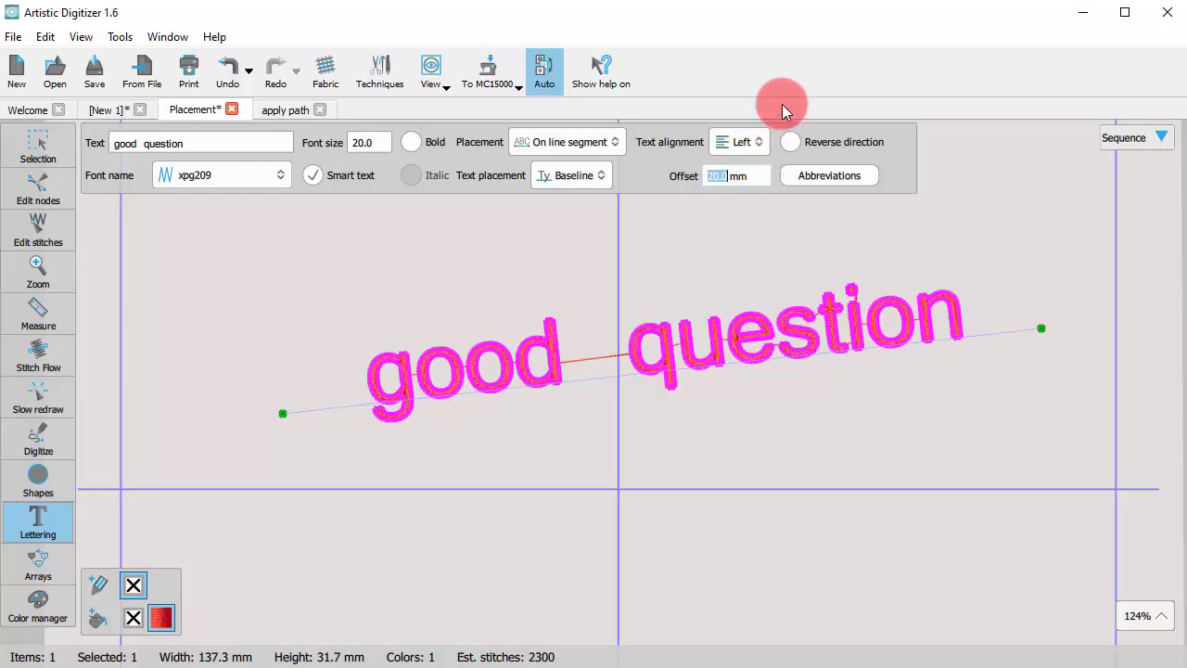
pyautogui.write('0')
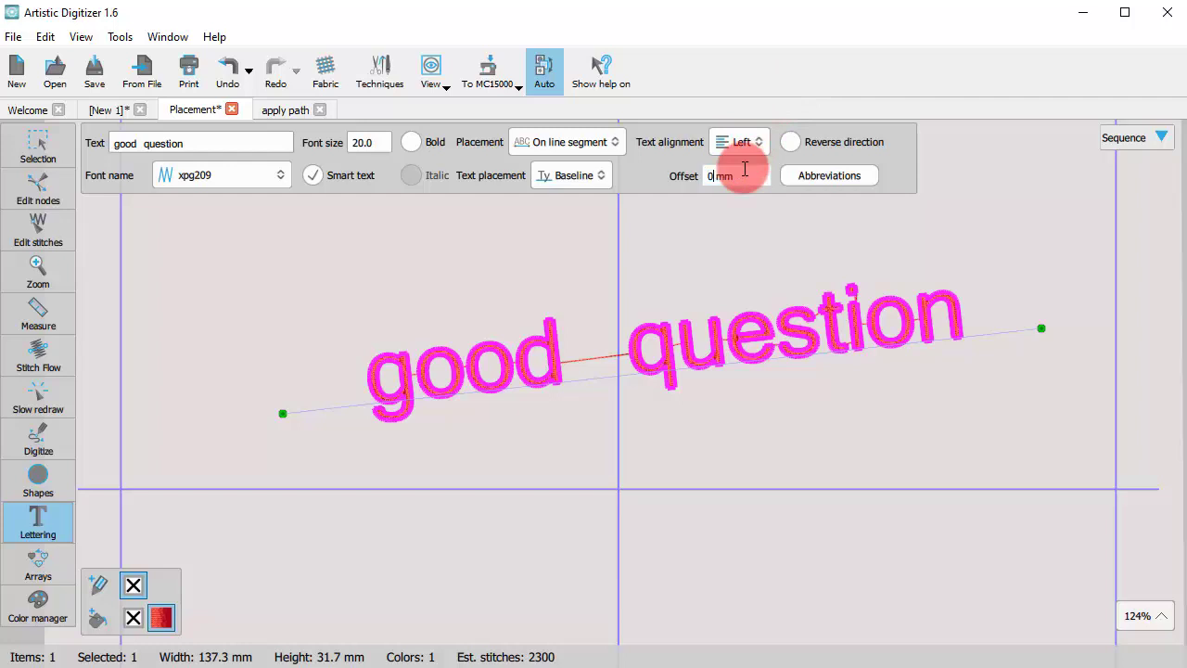
pyautogui.press('Return')
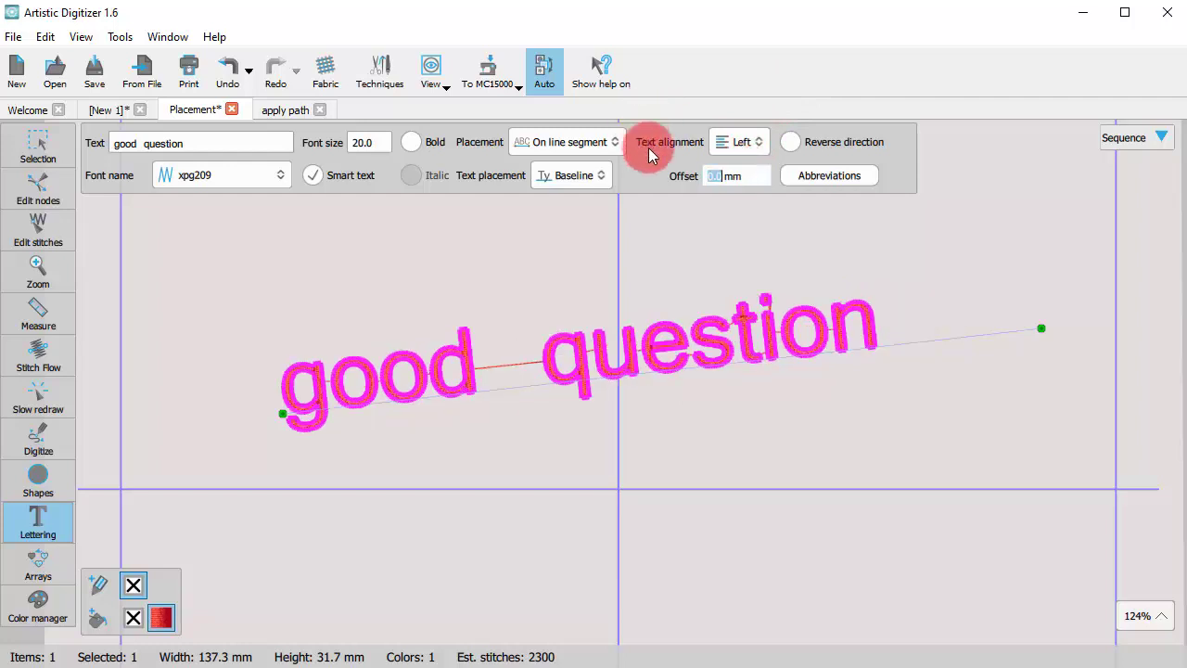
# Move the line segment's right end inward and slightly up with Reverse direction enabled, and turn Reverse direction off again.
pyautogui.click(846, 147)
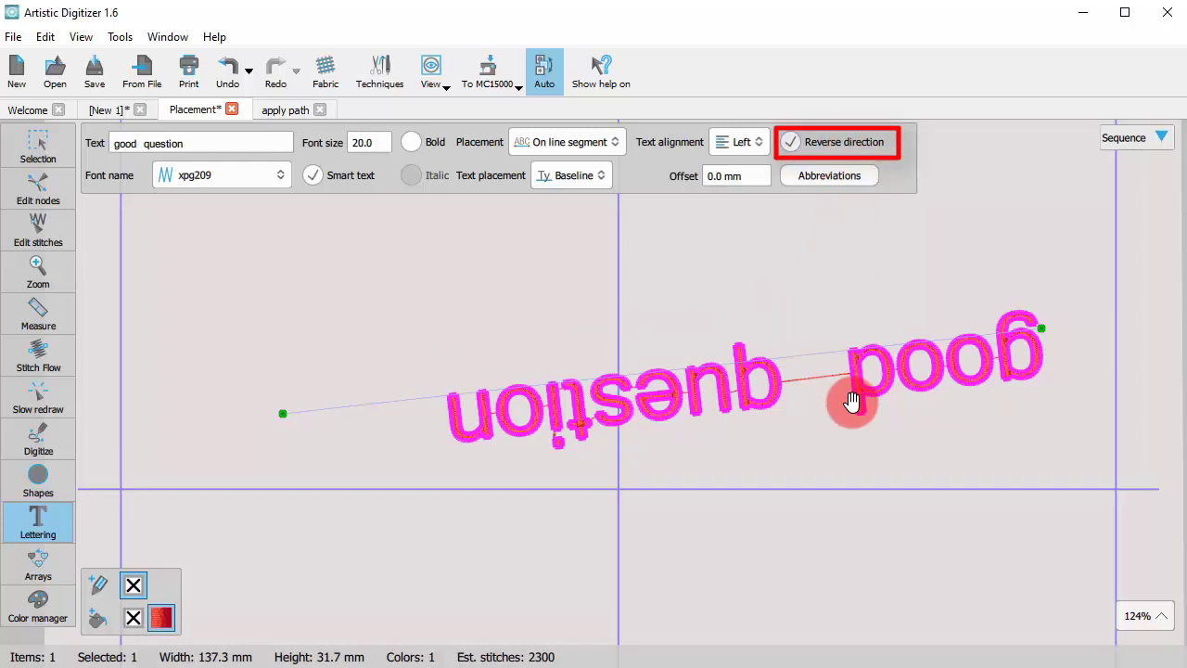
pyautogui.moveTo(1051, 328); pyautogui.dragTo(955, 306)
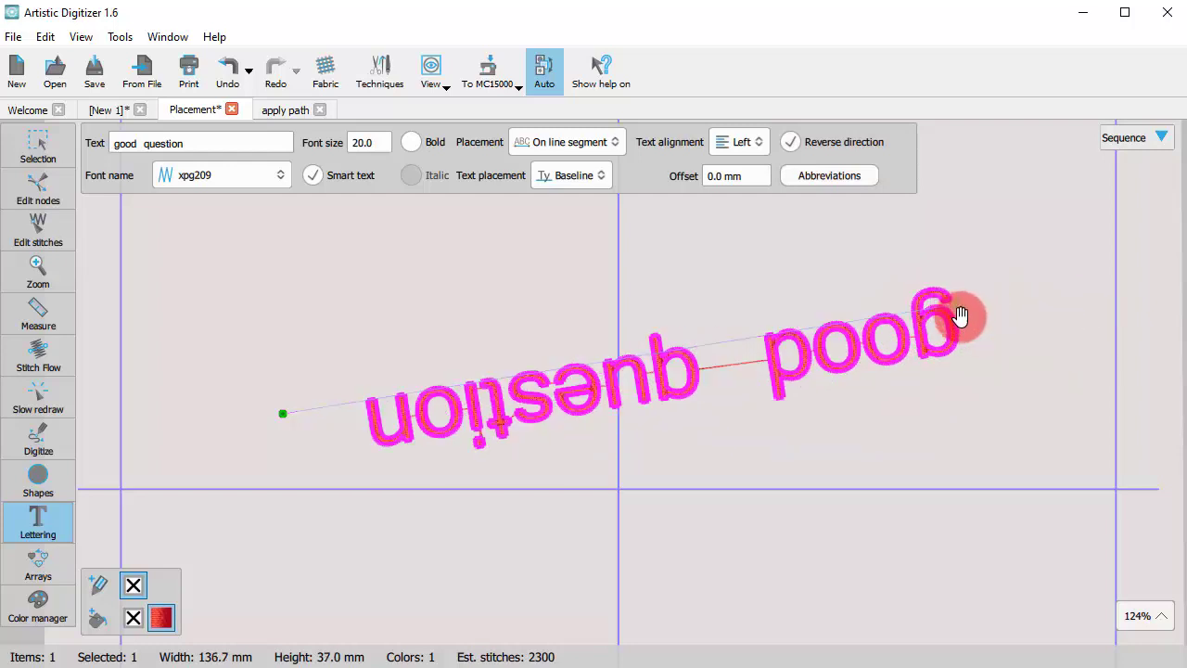
pyautogui.click(861, 141)
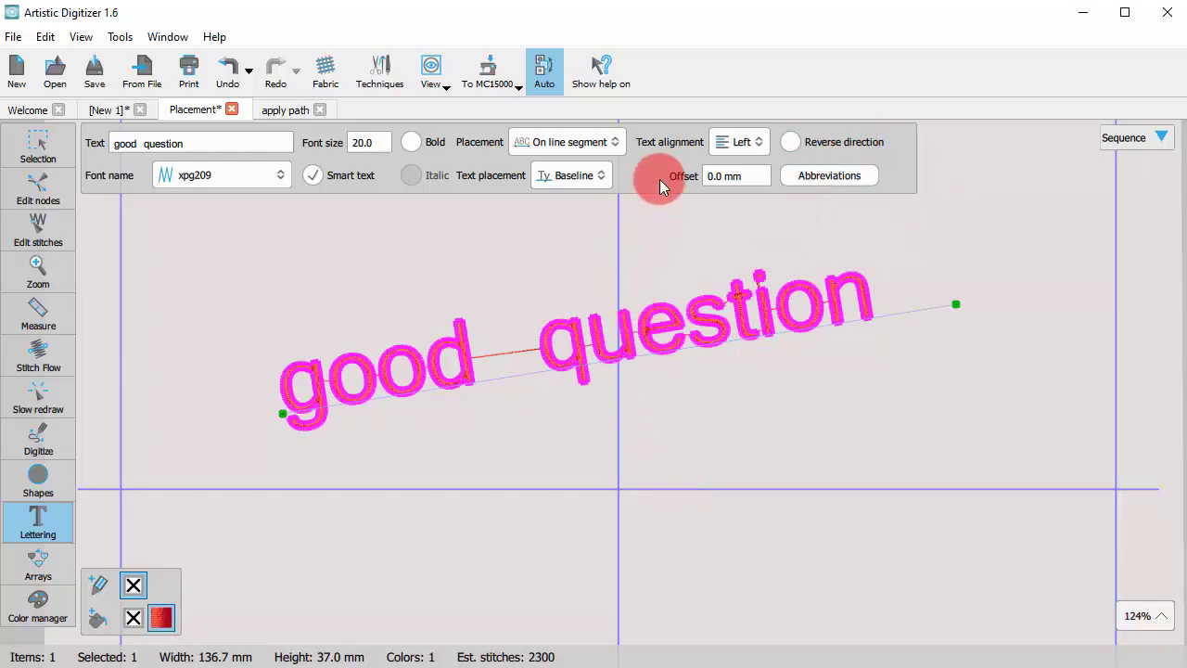
# Try the Bottom text placement for the lettering on the line segment.
pyautogui.click(560, 175)
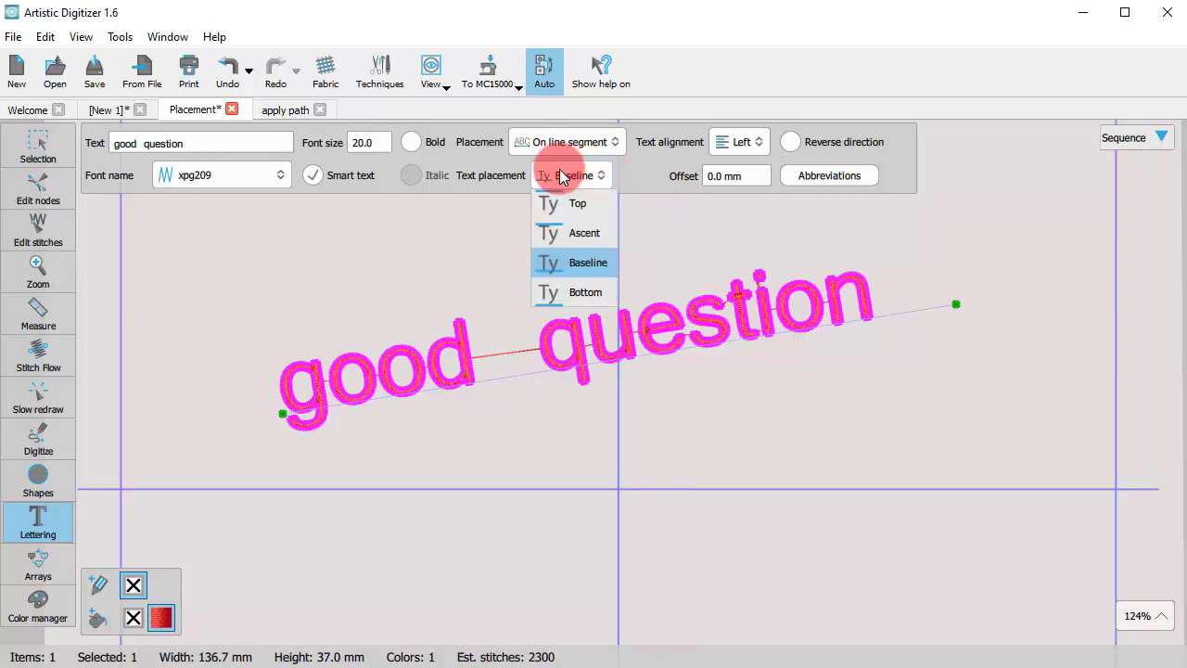
pyautogui.click(554, 257)
pyautogui.click(563, 180)
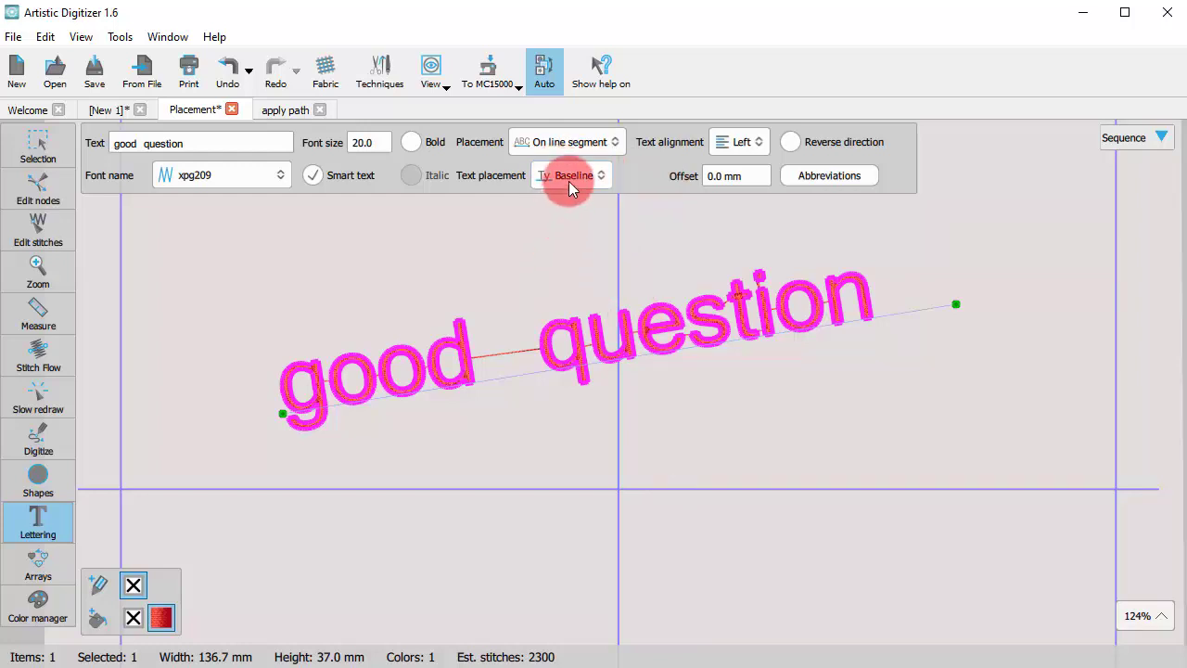
pyautogui.click(569, 183)
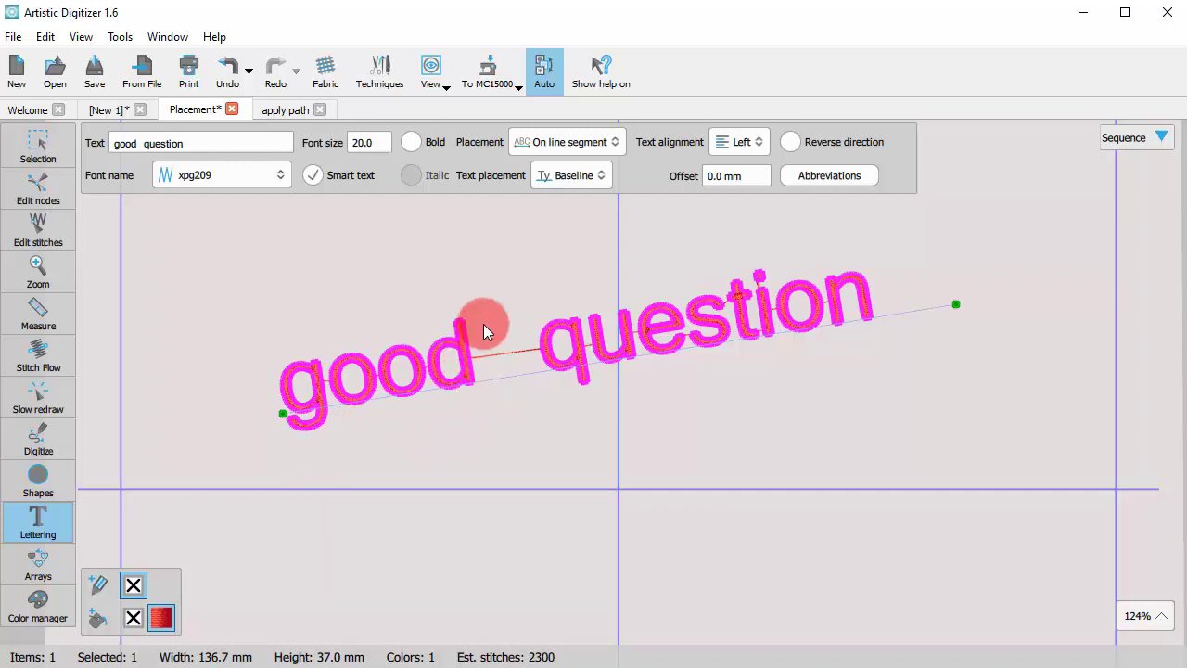
pyautogui.click(564, 177)
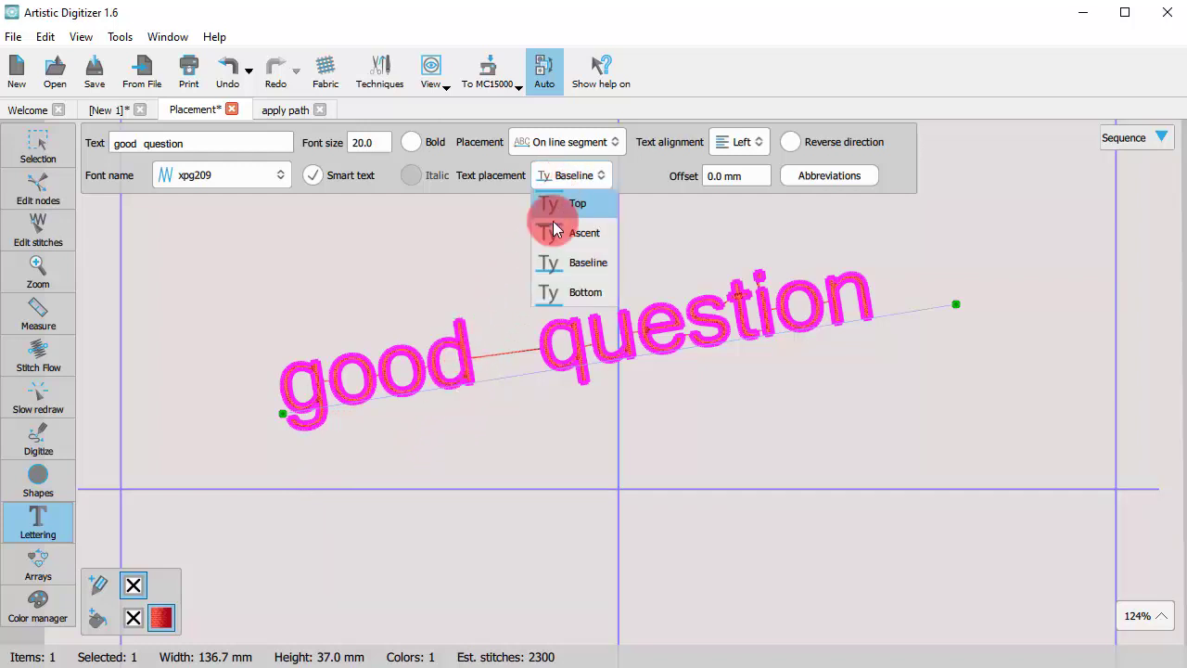
pyautogui.click(542, 293)
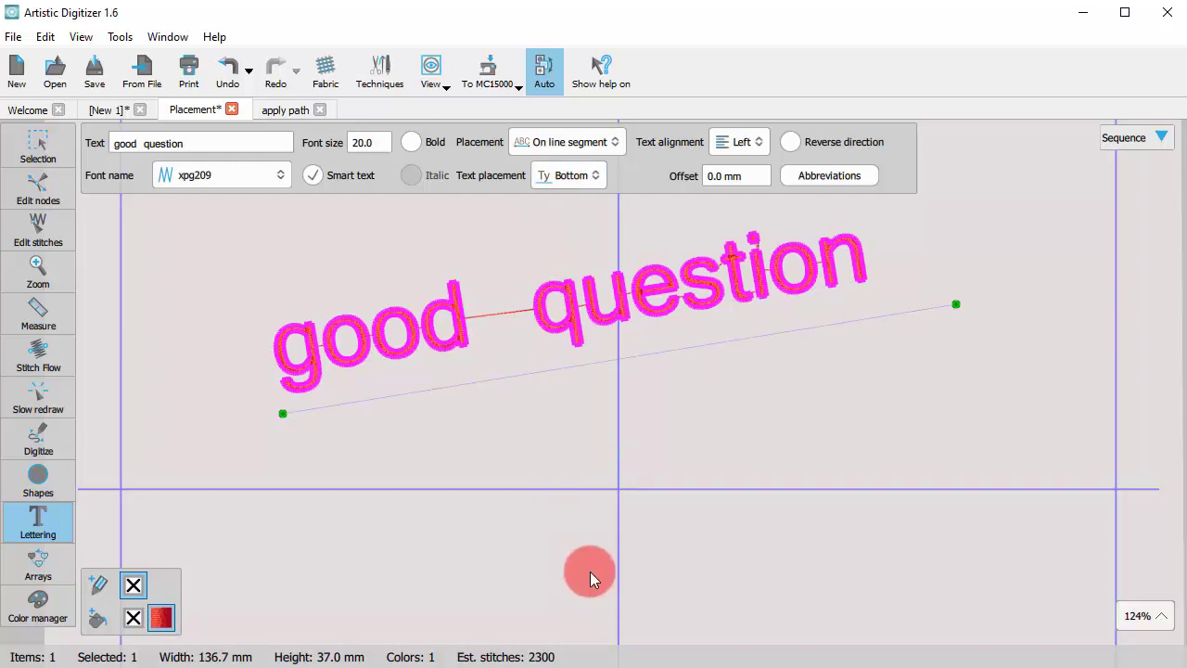
# Compare the Ascent and Top text placements relative to the line segment, and restore Baseline.
pyautogui.click(591, 174)
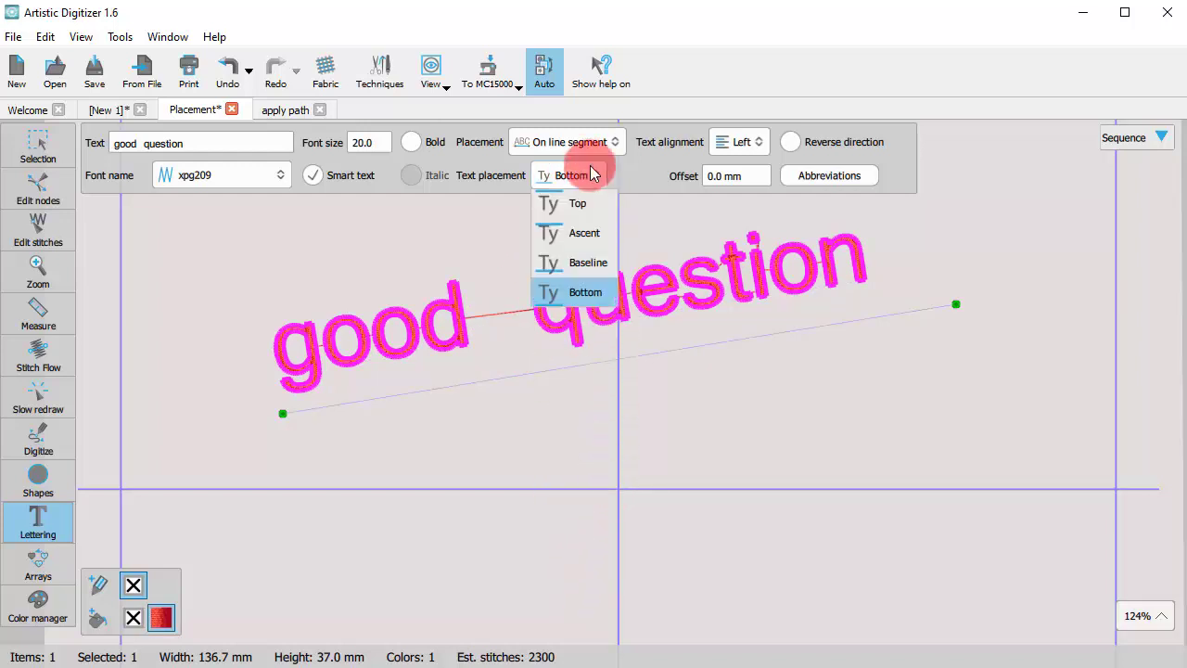
pyautogui.click(577, 234)
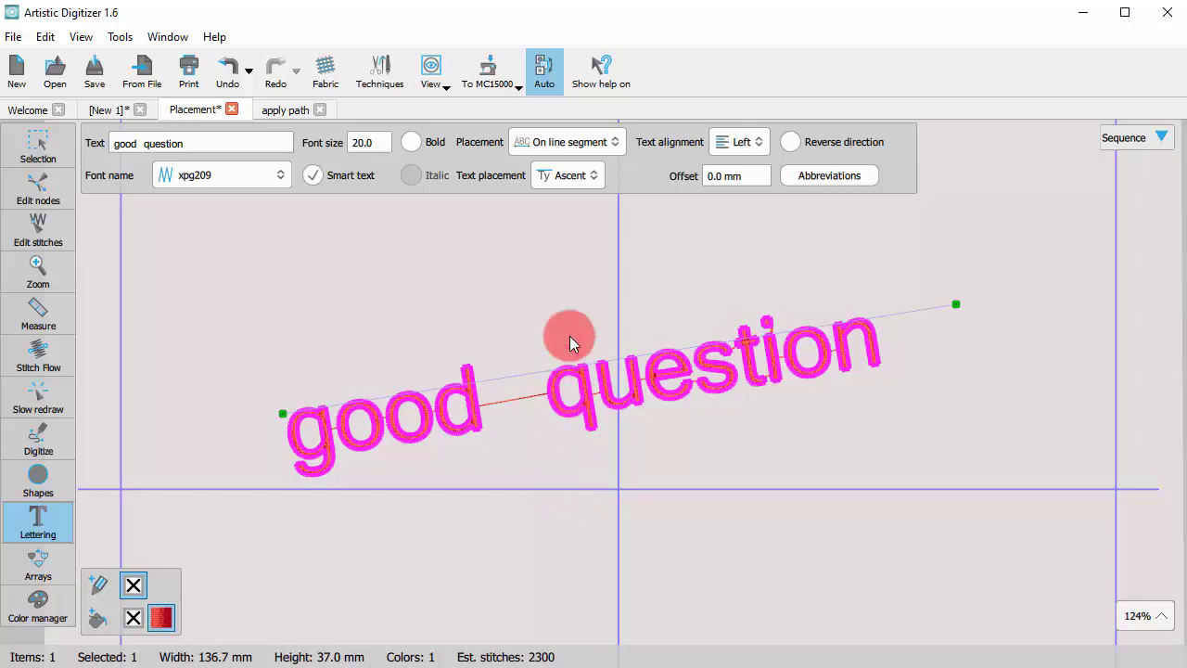
pyautogui.click(564, 180)
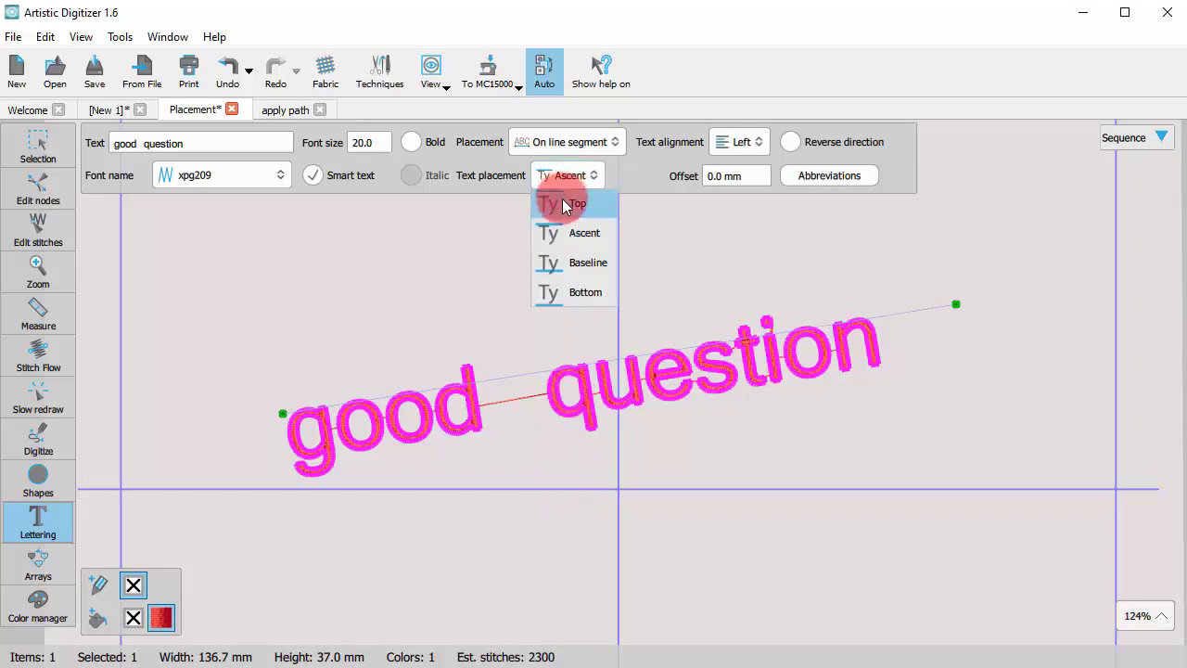
pyautogui.click(562, 202)
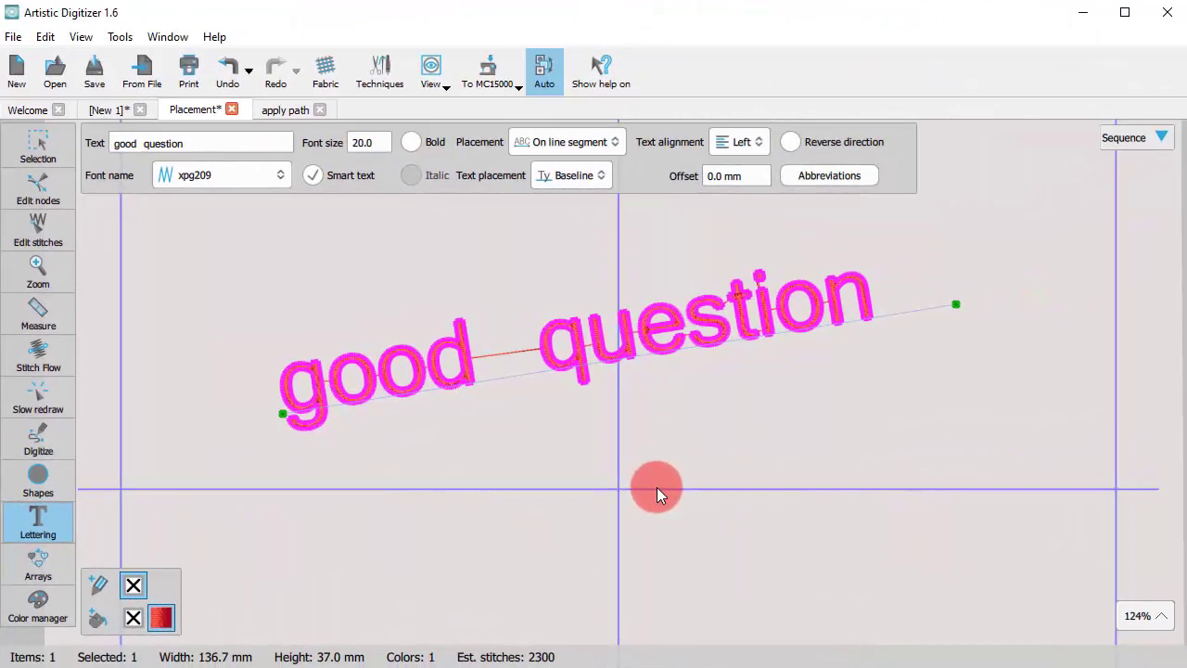
# Switch the "good question" lettering's placement from the line segment to On arc.
pyautogui.click(607, 142)
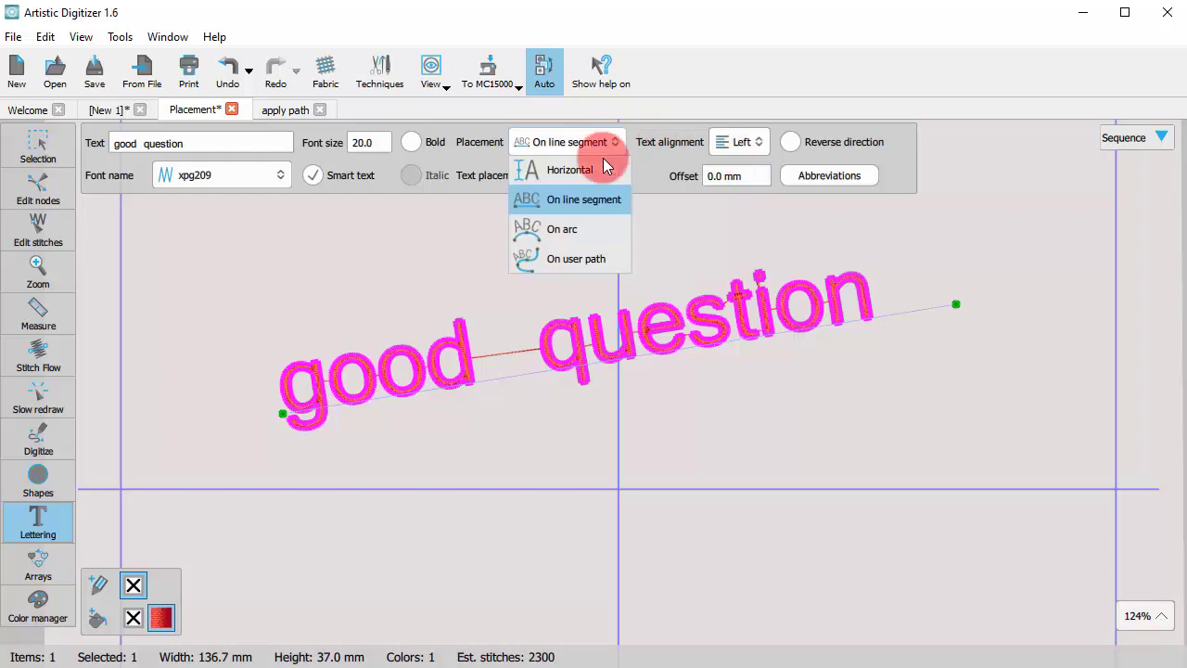
pyautogui.click(581, 230)
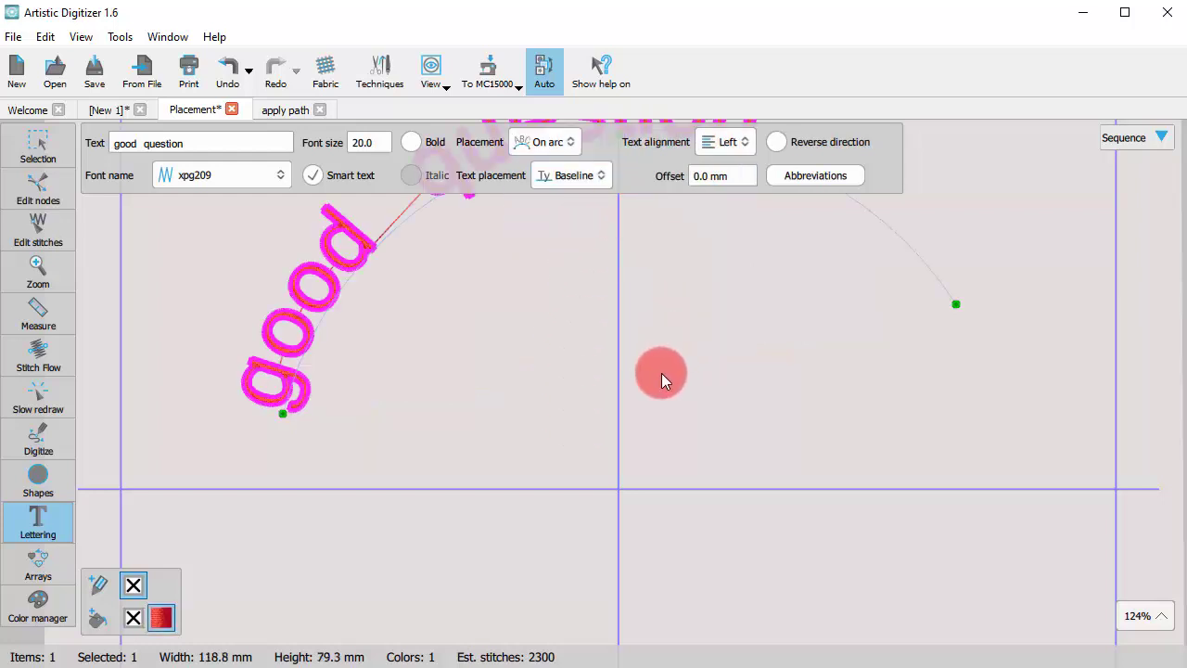
pyautogui.scroll(-4, 596, 547)
pyautogui.scroll(2, 620, 469)
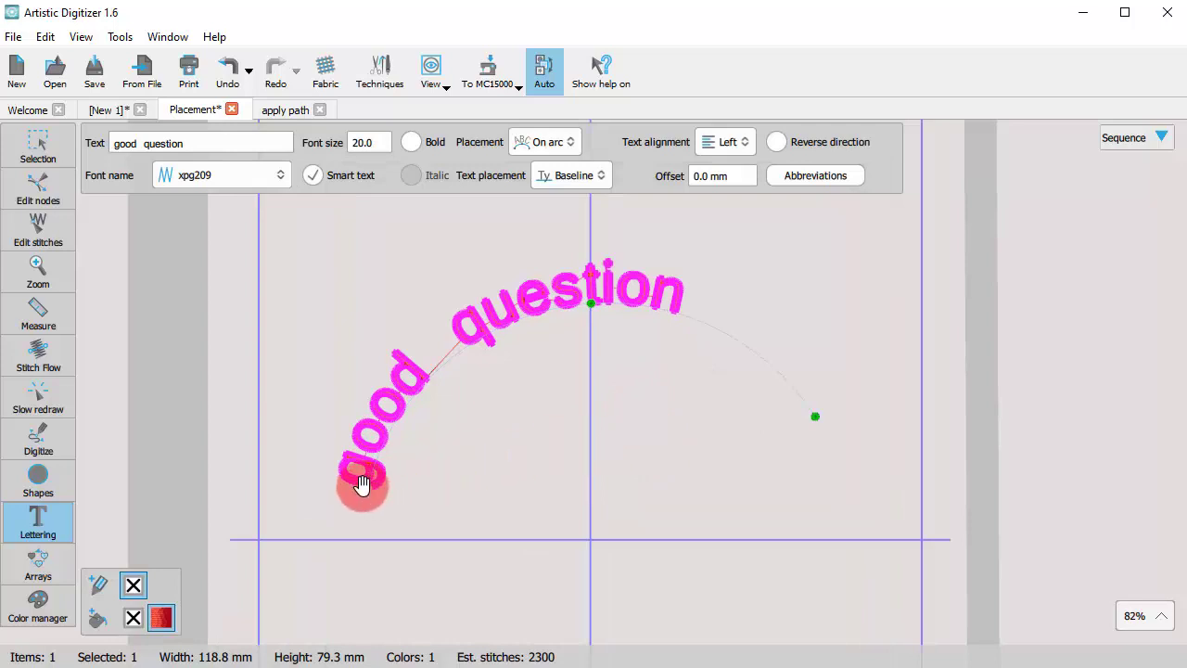
# Reshape the lettering's arc by moving its left end slightly outward, its right end down and its midpoint down to flatten the curve.
pyautogui.moveTo(362, 483)
pyautogui.mouseDown()
pyautogui.moveTo(305, 466)
pyautogui.moveTo(355, 490)
pyautogui.moveTo(344, 494)
pyautogui.mouseUp()
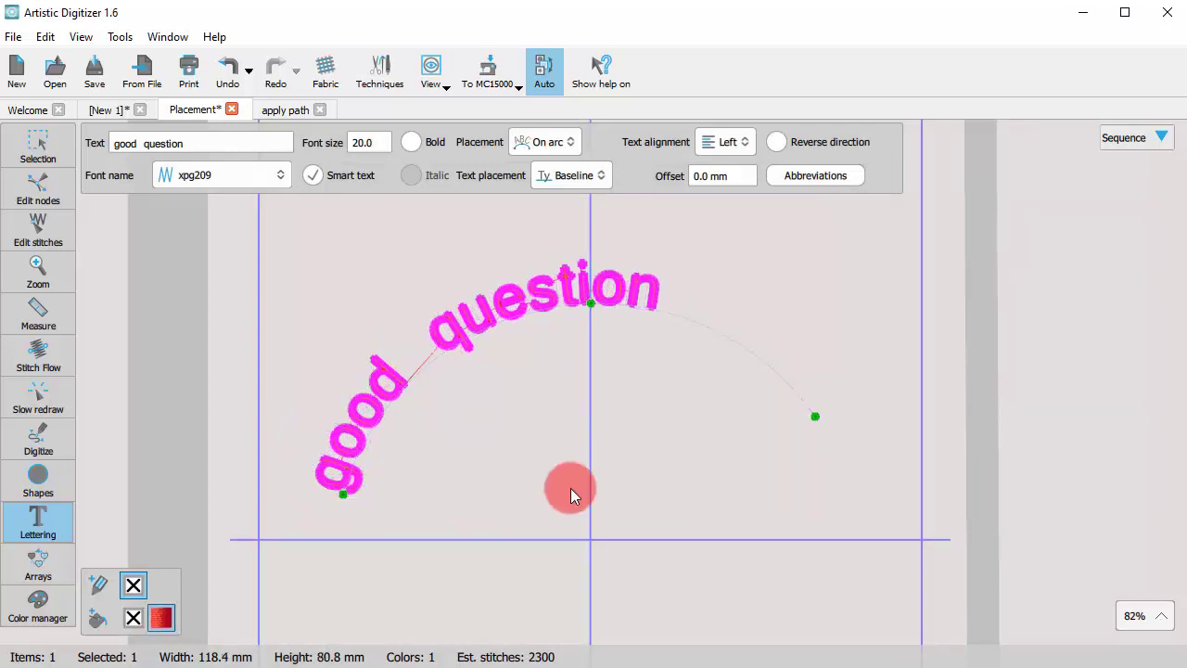
pyautogui.moveTo(825, 421); pyautogui.dragTo(805, 486)
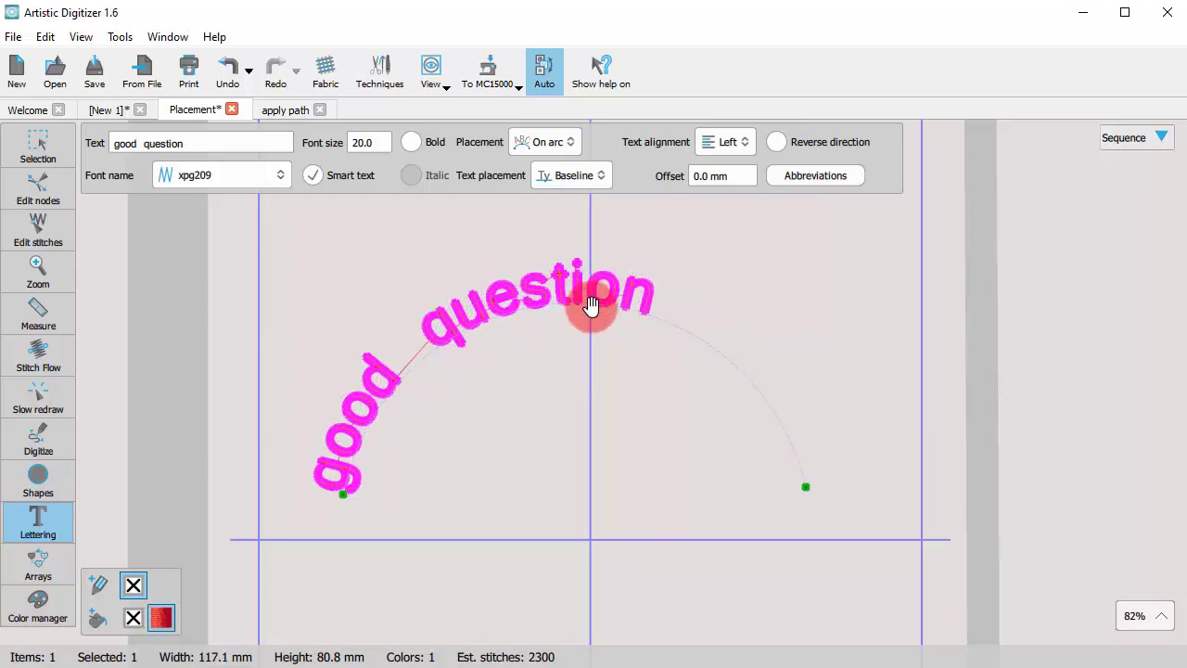
pyautogui.moveTo(591, 306); pyautogui.dragTo(590, 376)
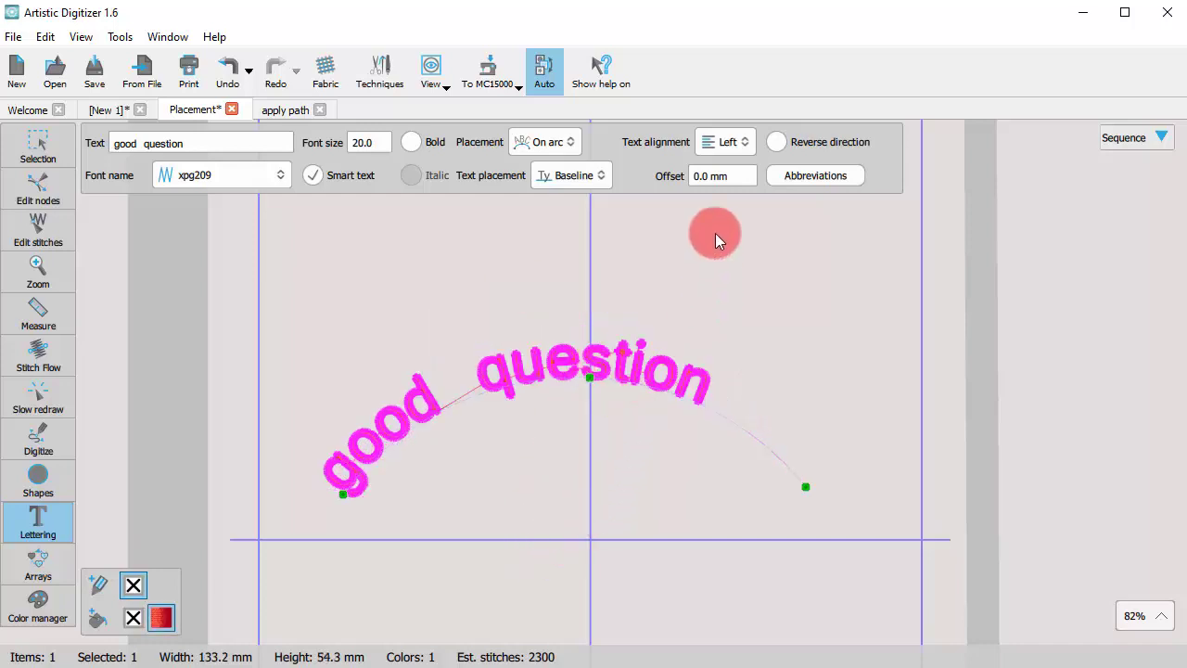
# Try the Center, Right and Full text alignments for the lettering on the arc, and restore Left.
pyautogui.click(726, 141)
pyautogui.click(723, 198)
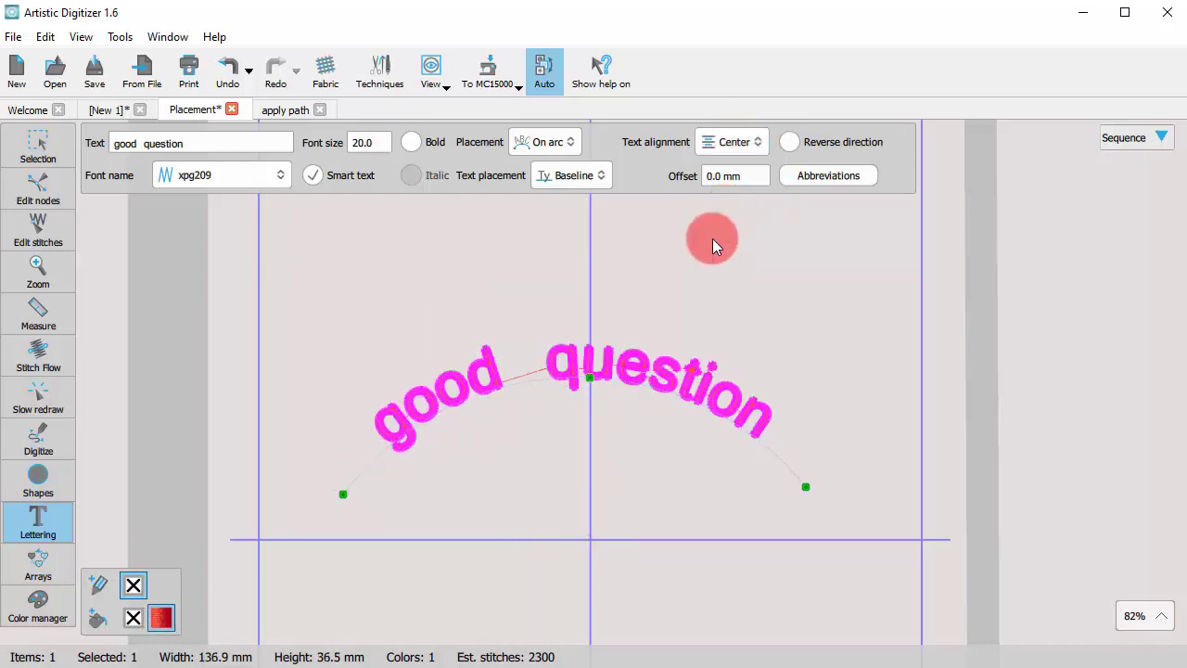
pyautogui.click(731, 142)
pyautogui.click(729, 229)
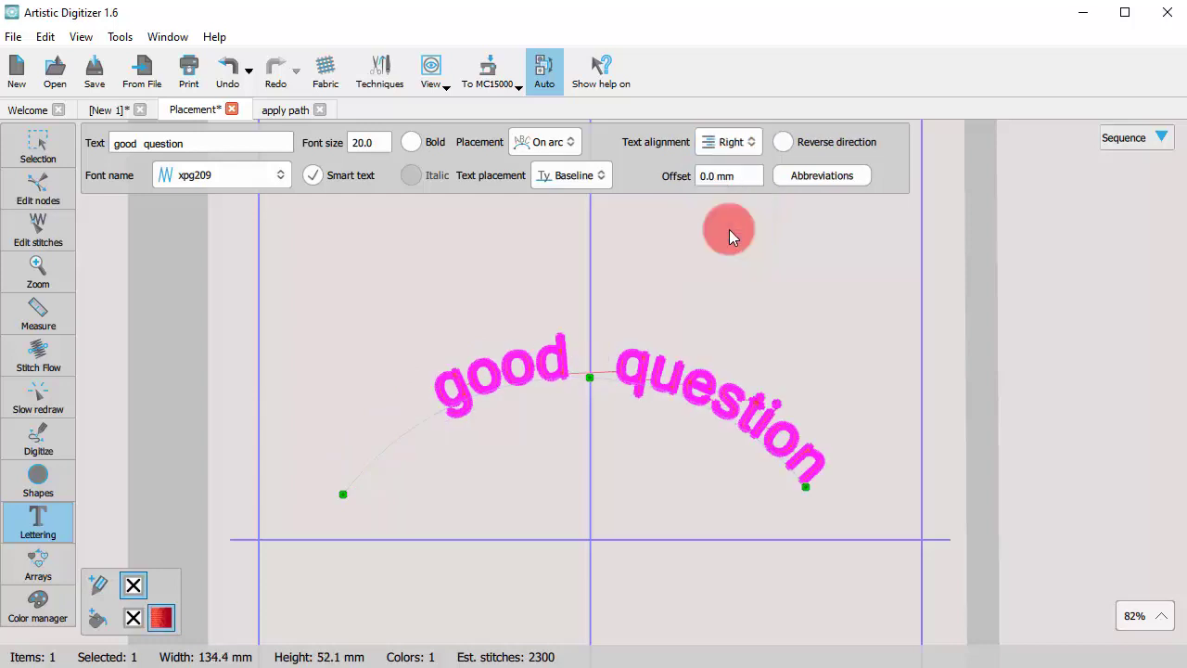
pyautogui.click(732, 144)
pyautogui.click(734, 254)
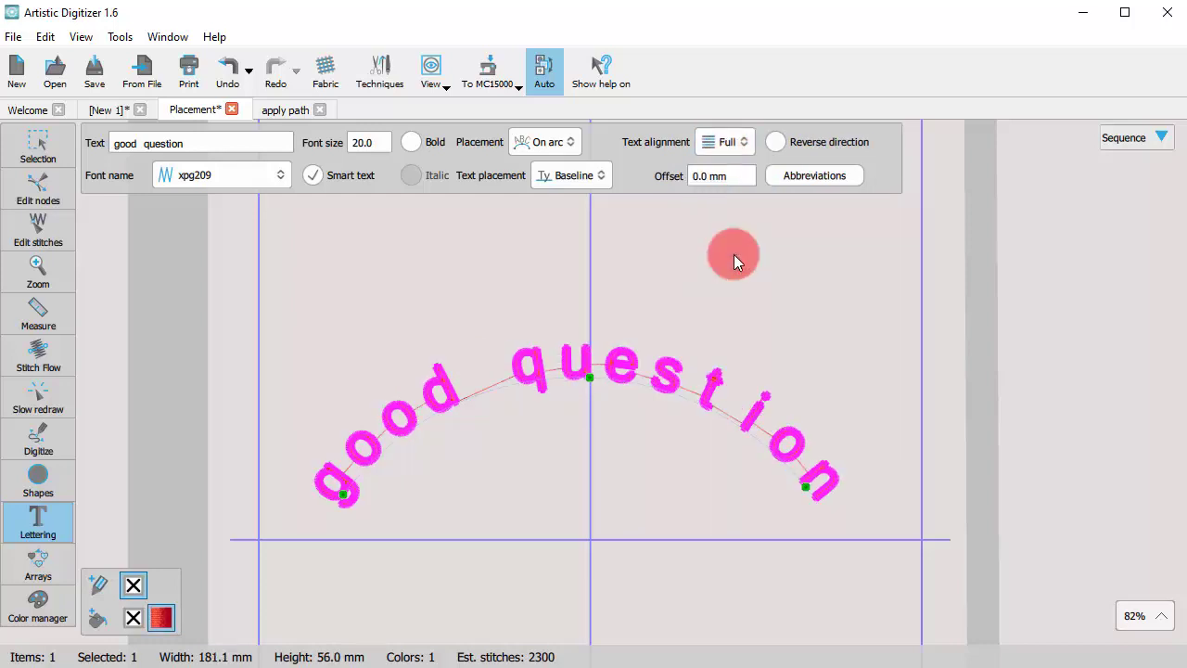
pyautogui.click(739, 154)
pyautogui.click(722, 166)
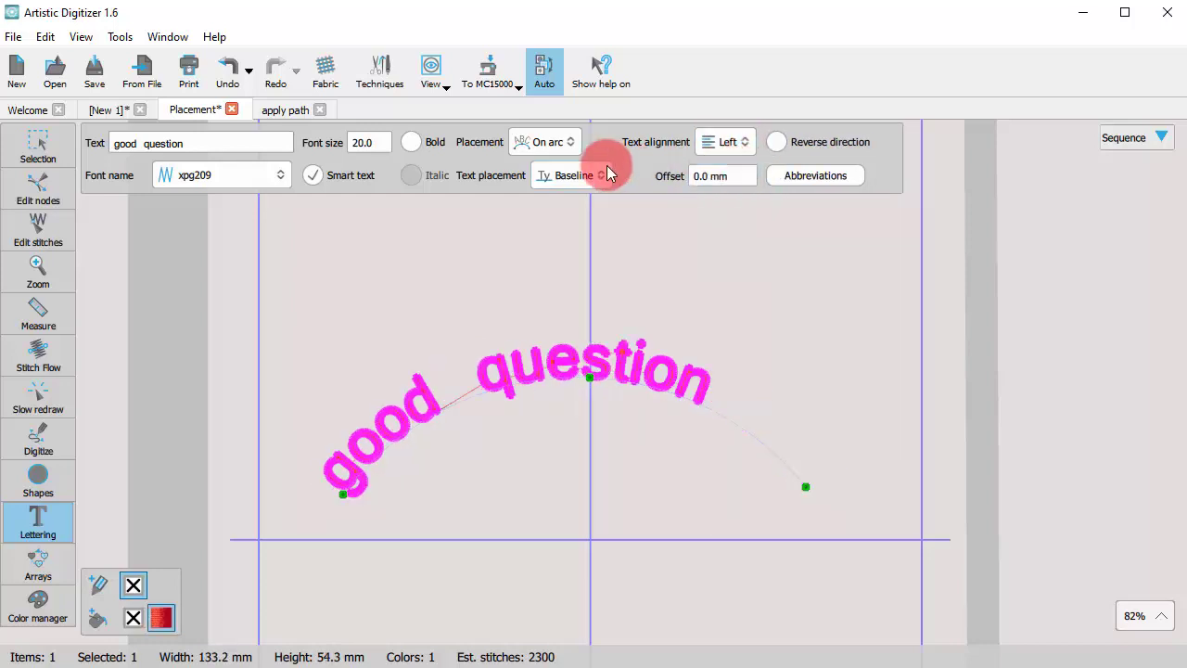
# Try the Ascent text placement for the lettering on the arc, and restore Baseline.
pyautogui.click(596, 177)
pyautogui.click(591, 232)
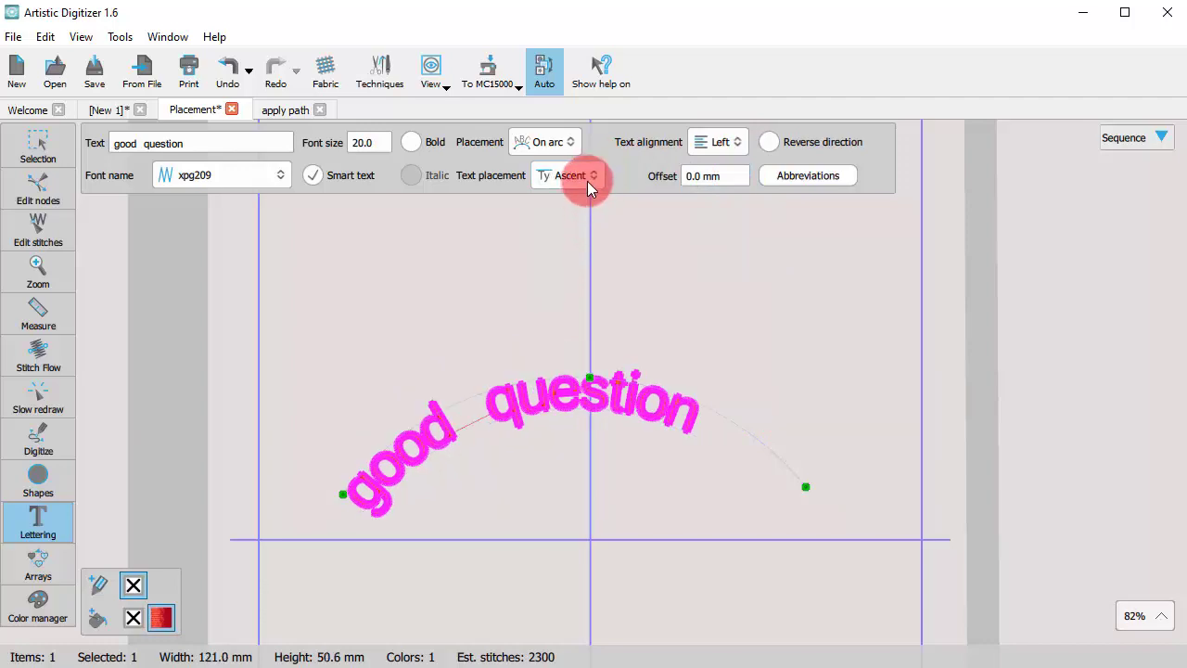
pyautogui.click(587, 178)
pyautogui.click(588, 262)
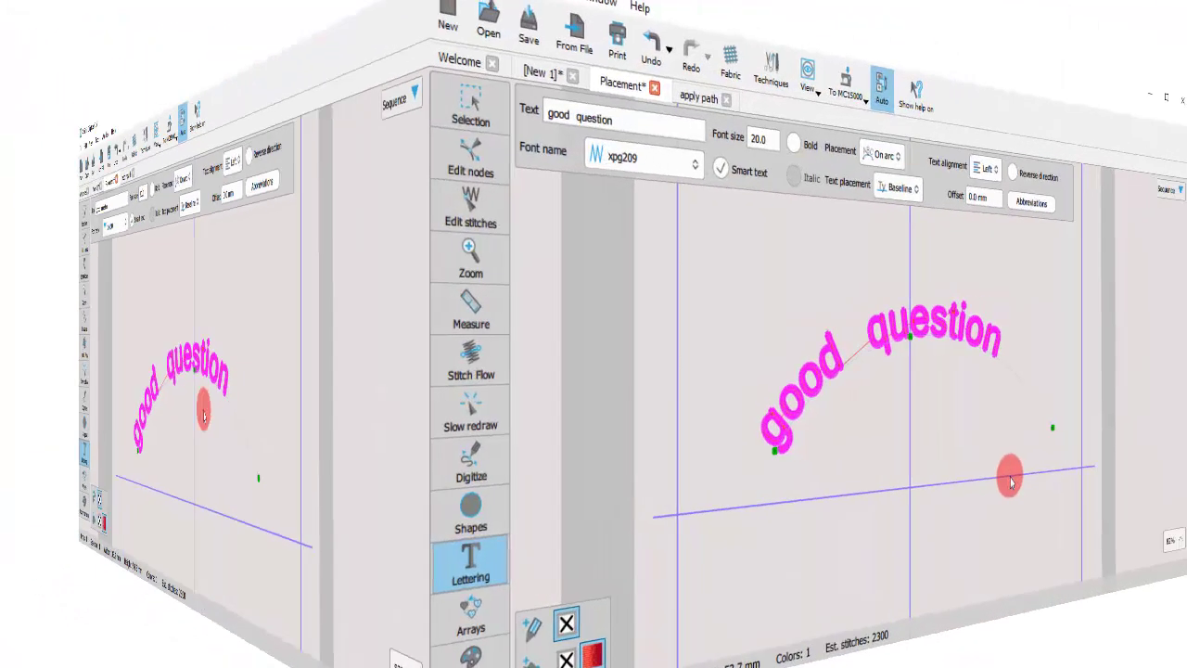
# Change the lettering's placement to On user path and move the curved text slightly to the left.
pyautogui.click(572, 156)
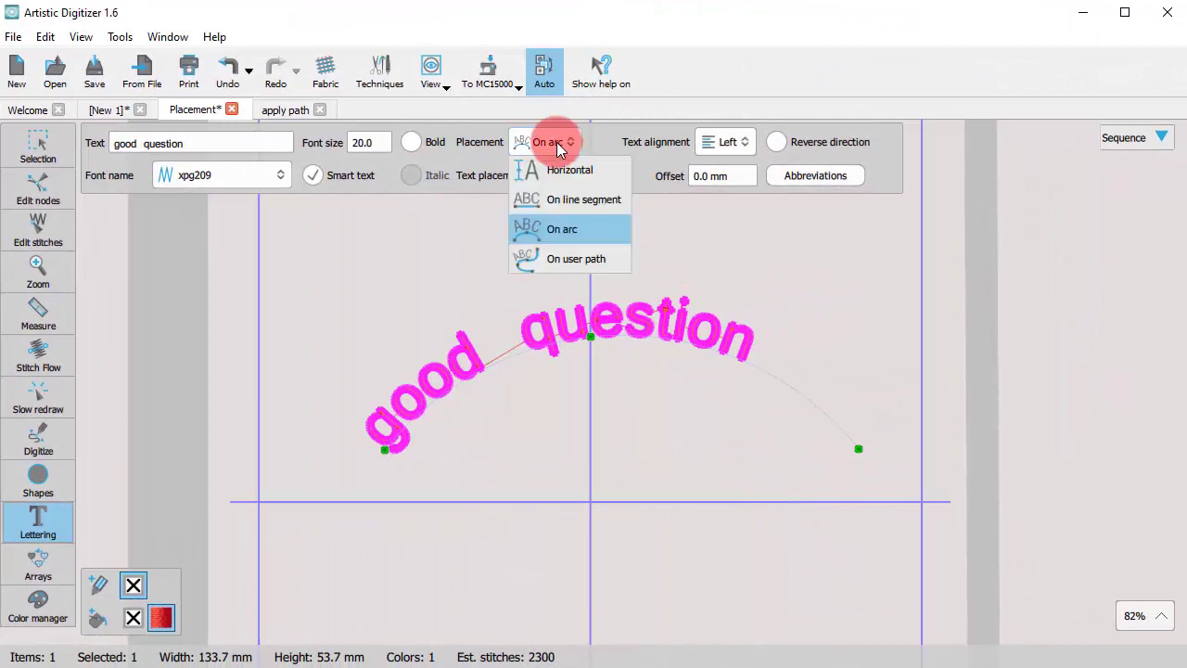
pyautogui.click(575, 263)
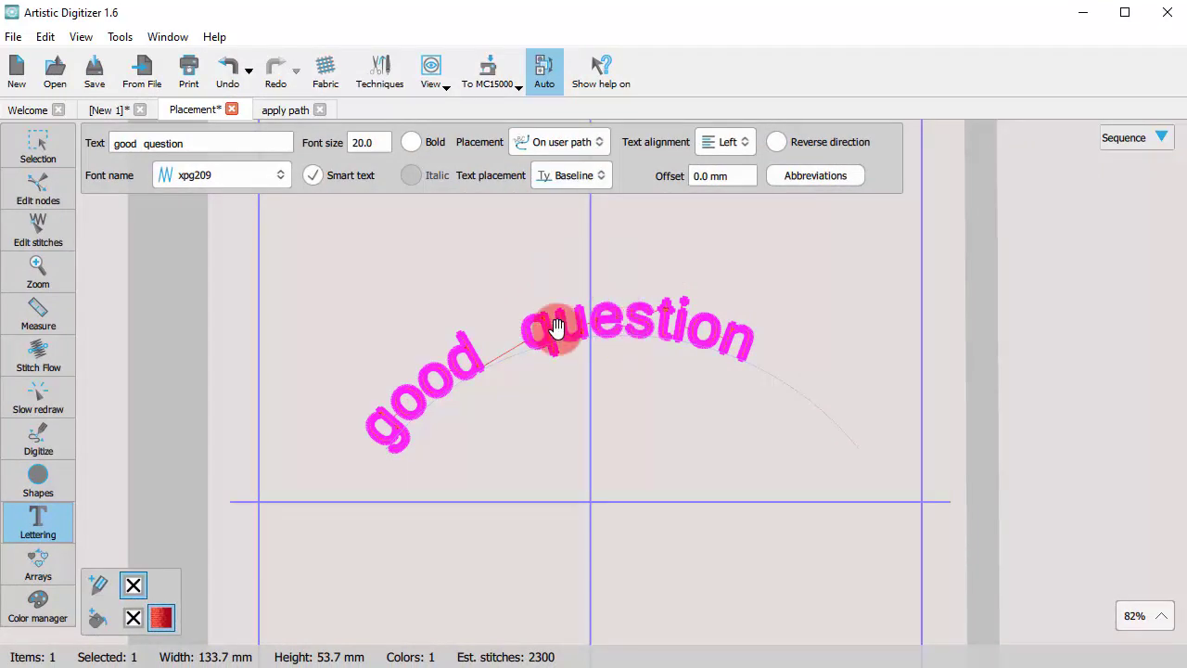
pyautogui.moveTo(556, 328); pyautogui.dragTo(506, 417)
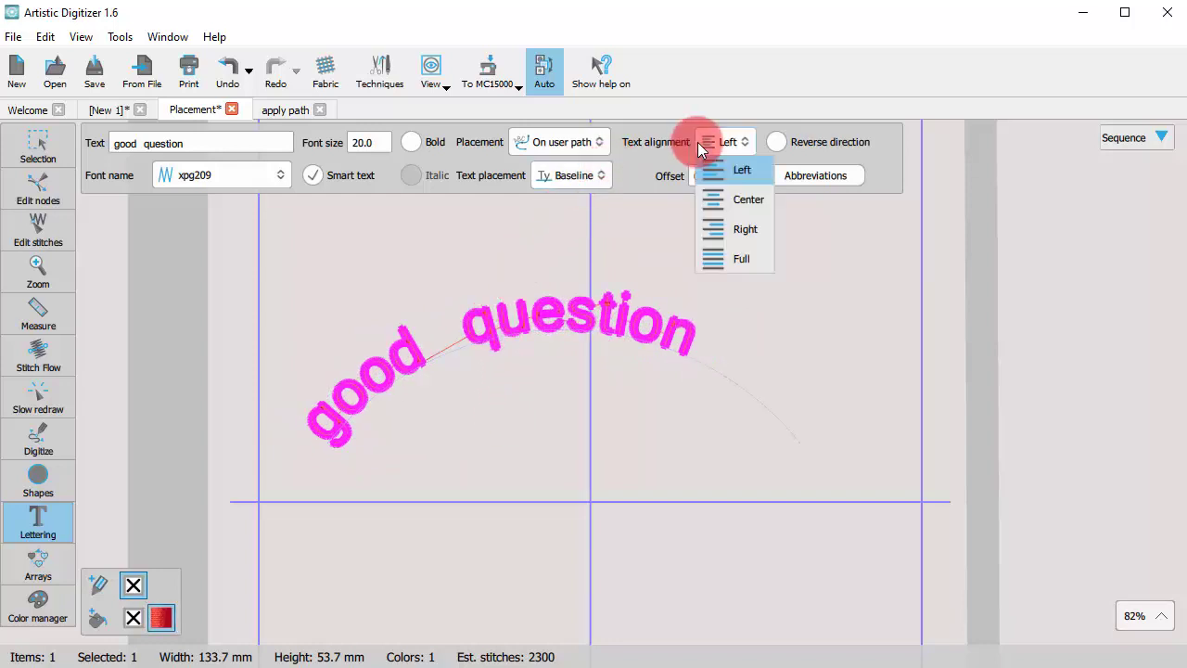
# Set the lettering on the user path to Center text alignment and Bottom text placement.
pyautogui.click(734, 211)
pyautogui.click(741, 148)
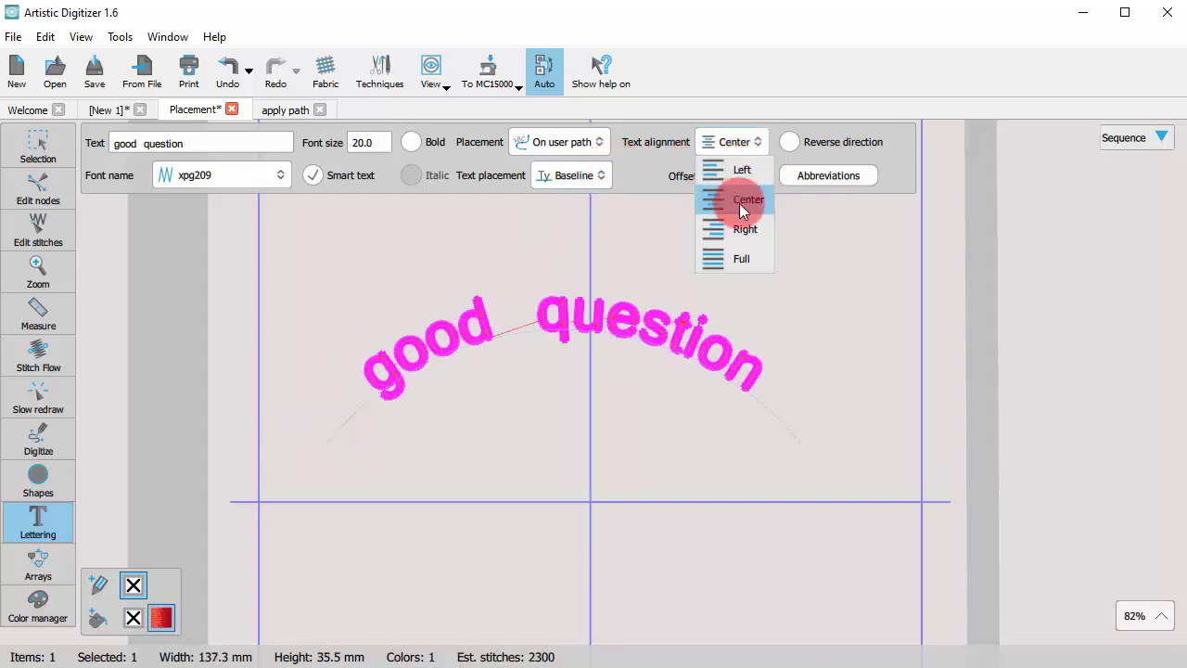
pyautogui.click(646, 207)
pyautogui.click(566, 176)
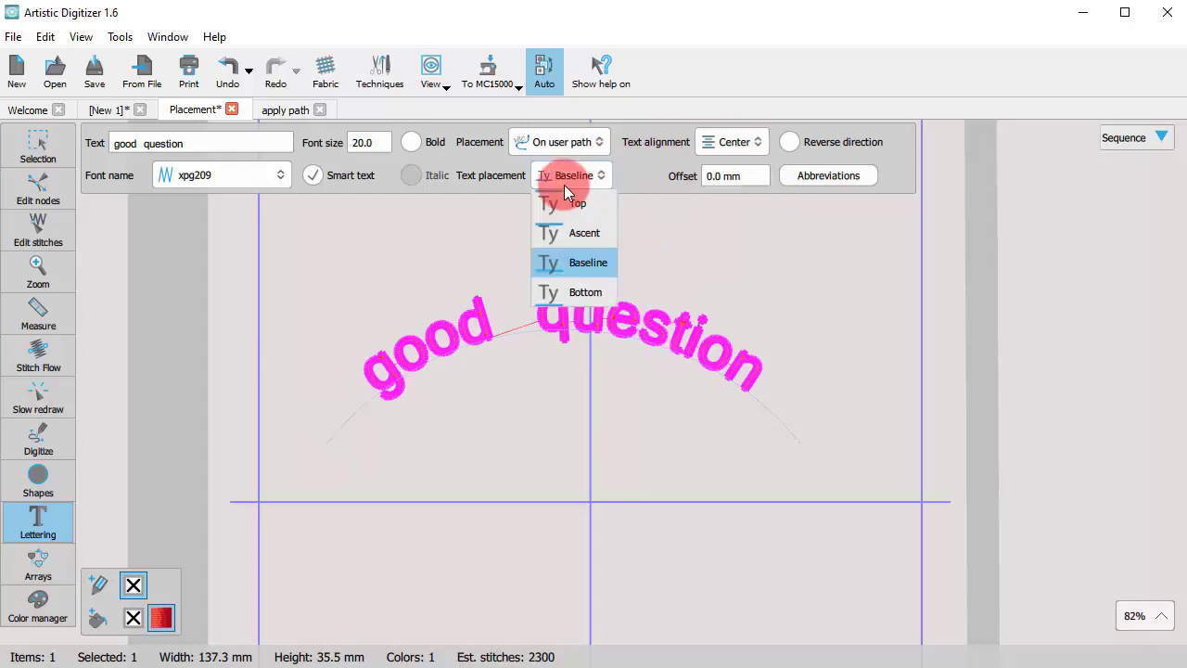
pyautogui.click(588, 292)
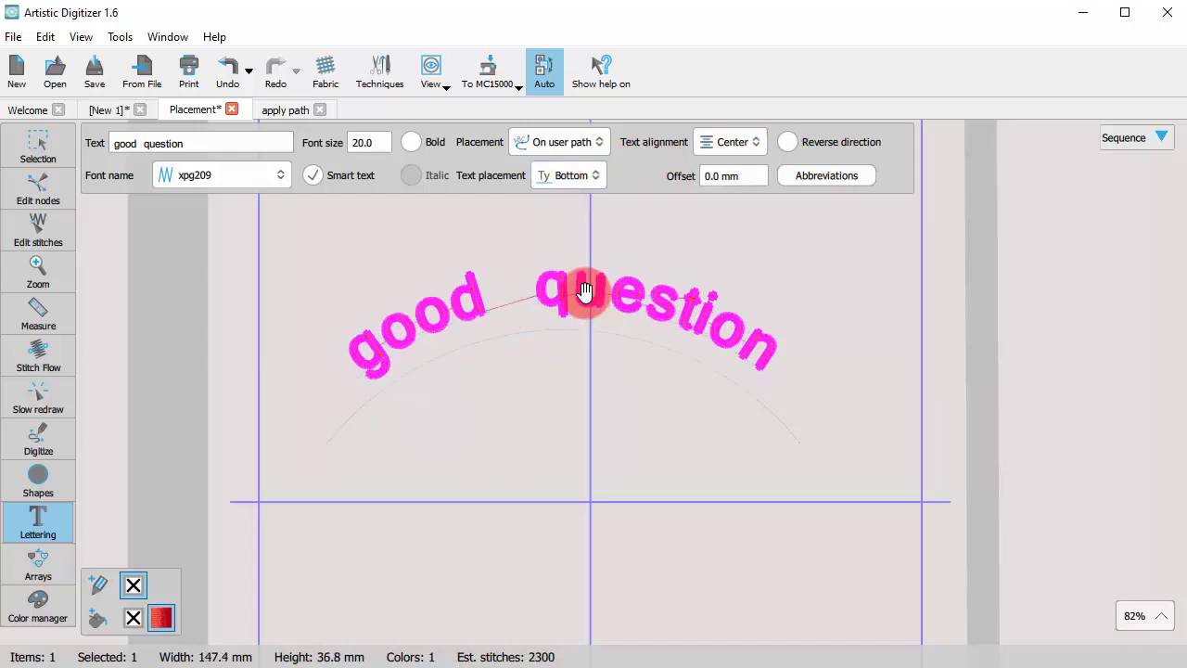
# Edit the nodes of the lettering's user path and convert both of its curved segments to straight lines.
pyautogui.click(513, 412)
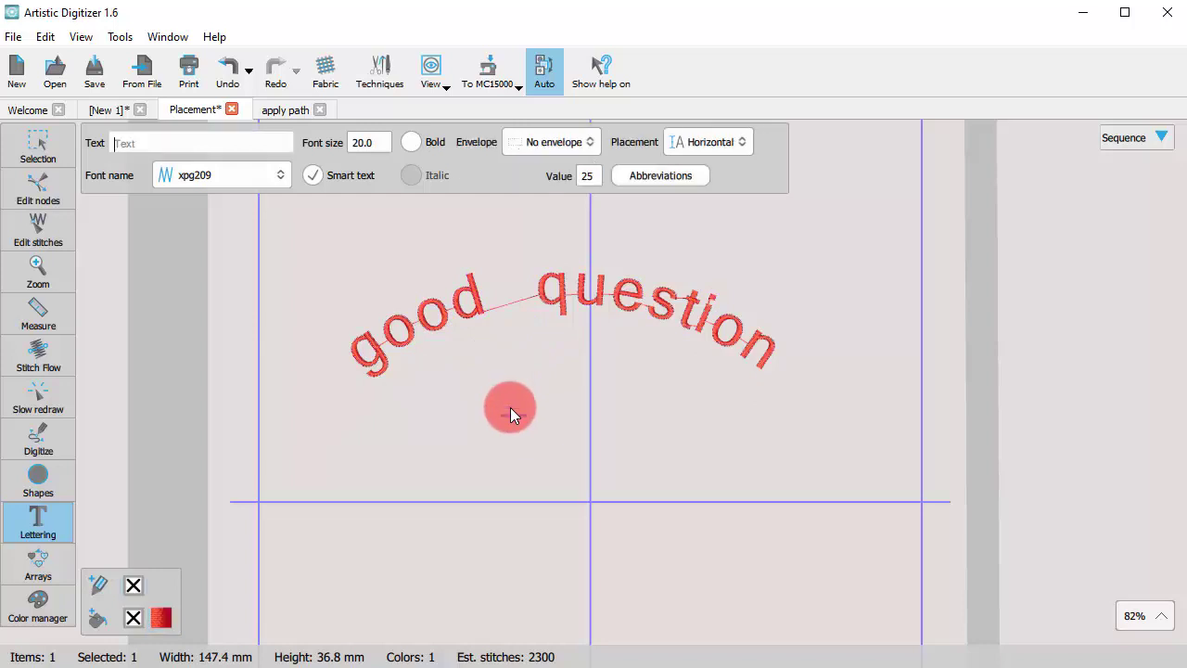
pyautogui.click(472, 305)
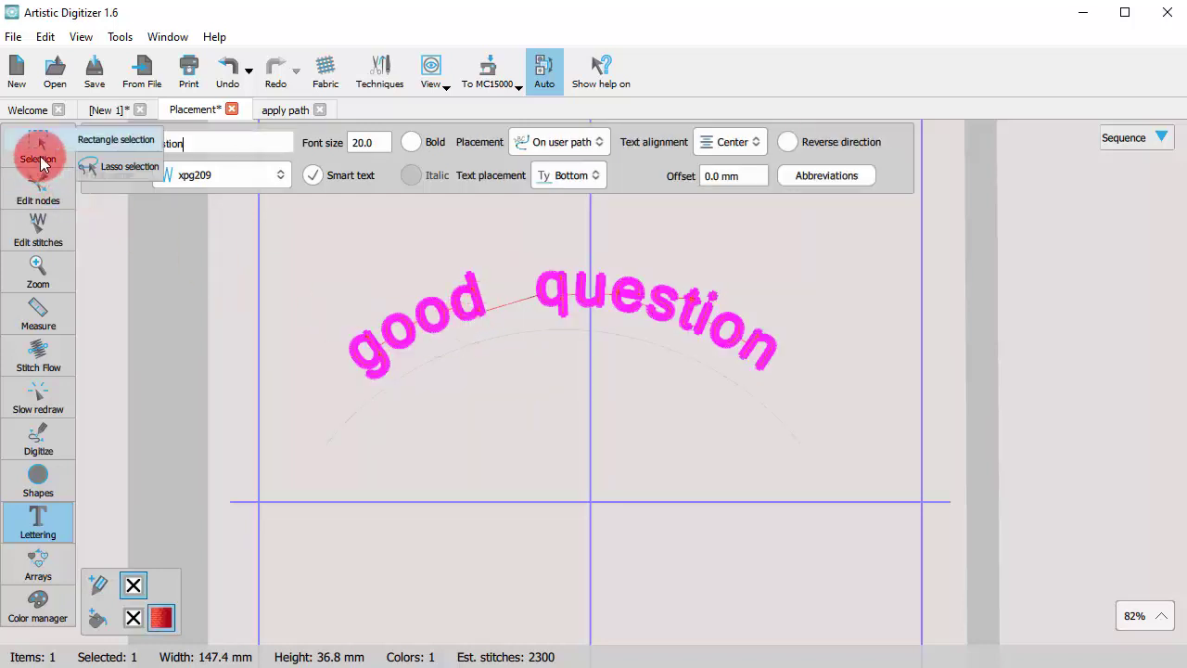
pyautogui.click(42, 190)
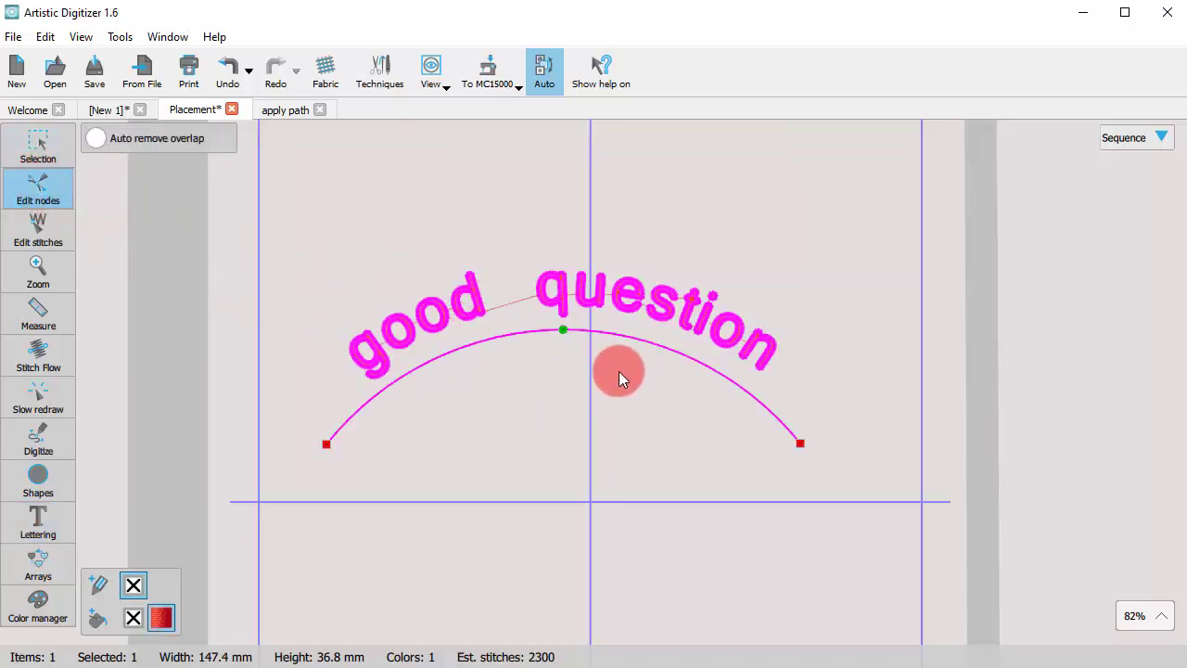
pyautogui.rightClick(680, 353)
pyautogui.click(700, 459)
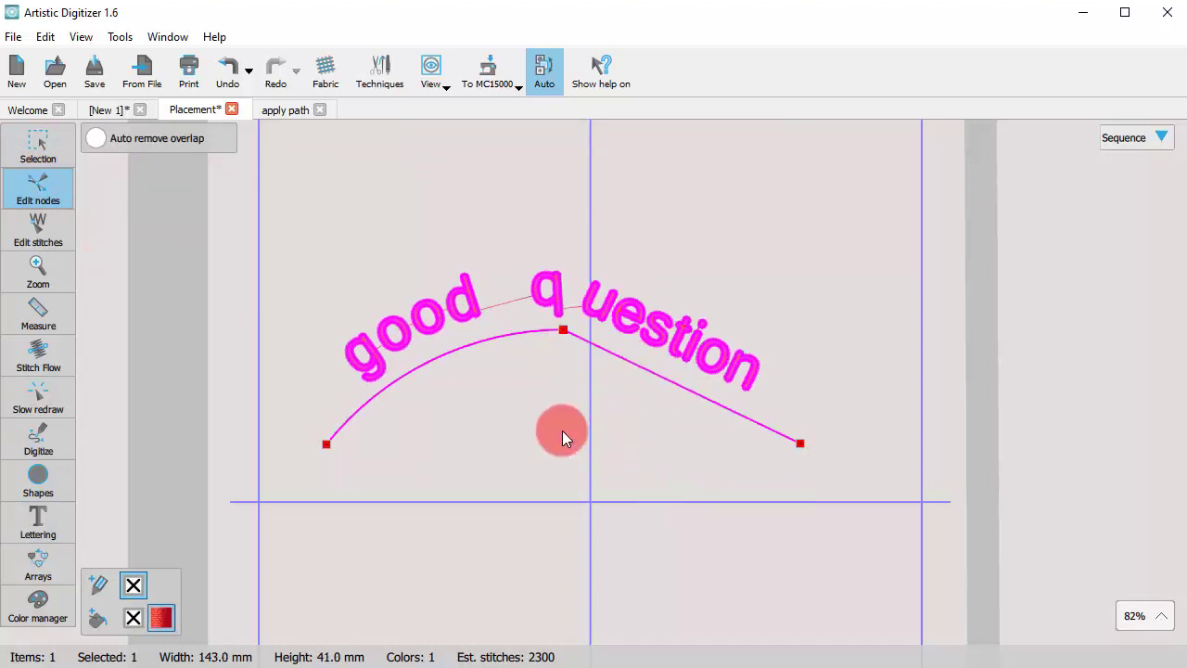
pyautogui.rightClick(428, 361)
pyautogui.click(476, 473)
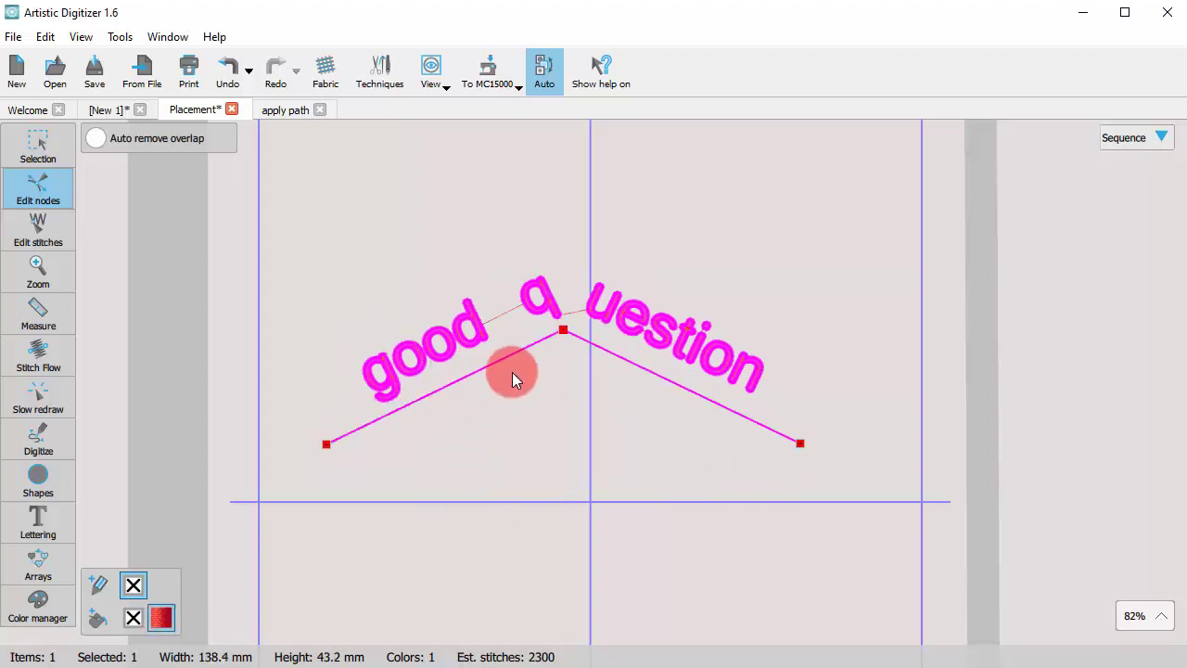
# Move the path's middle node up and left and its right end node outward and up, and bend both segments slightly upward.
pyautogui.moveTo(563, 329); pyautogui.dragTo(499, 303)
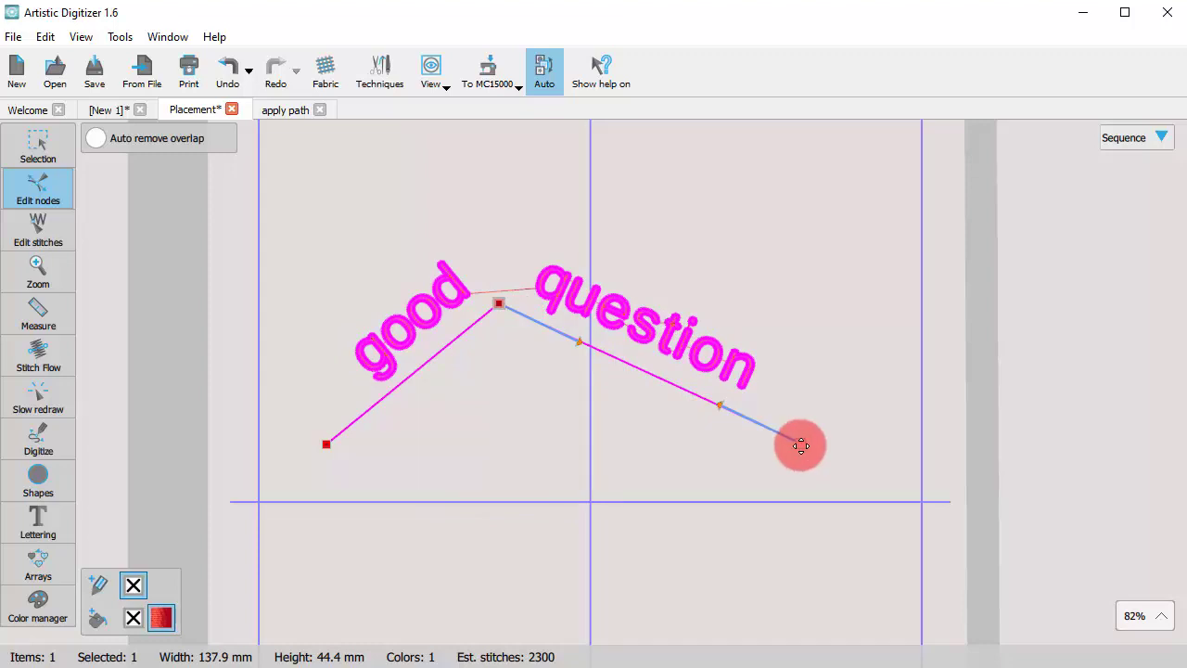
pyautogui.moveTo(799, 444); pyautogui.dragTo(835, 426)
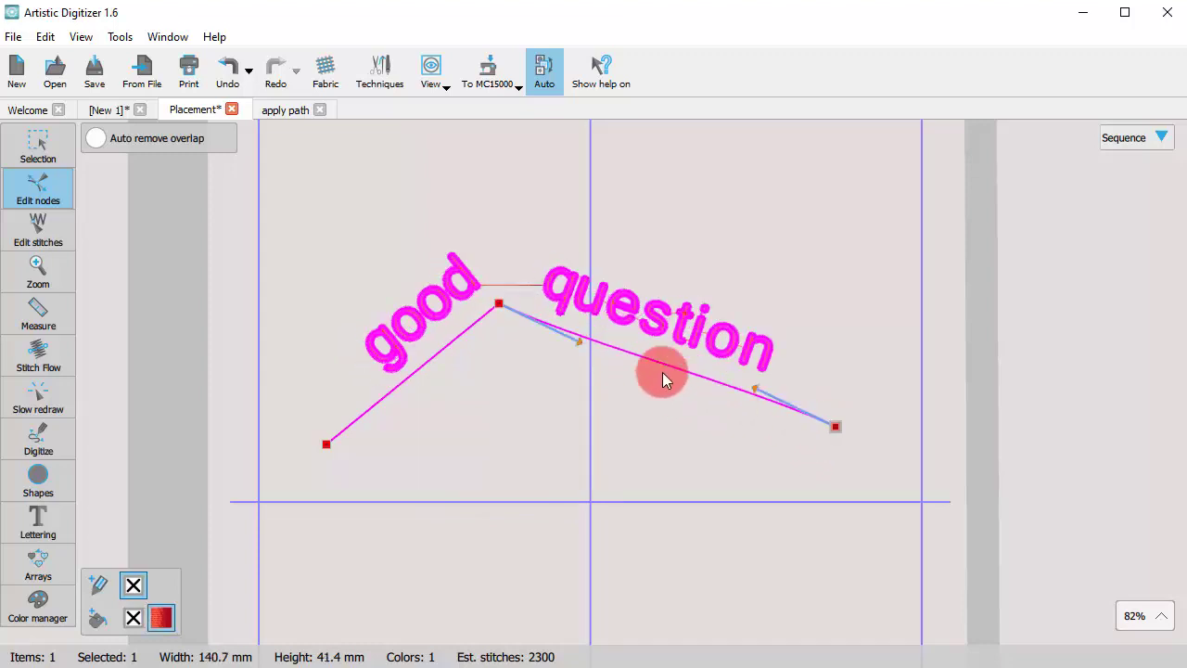
pyautogui.moveTo(664, 365); pyautogui.dragTo(671, 341)
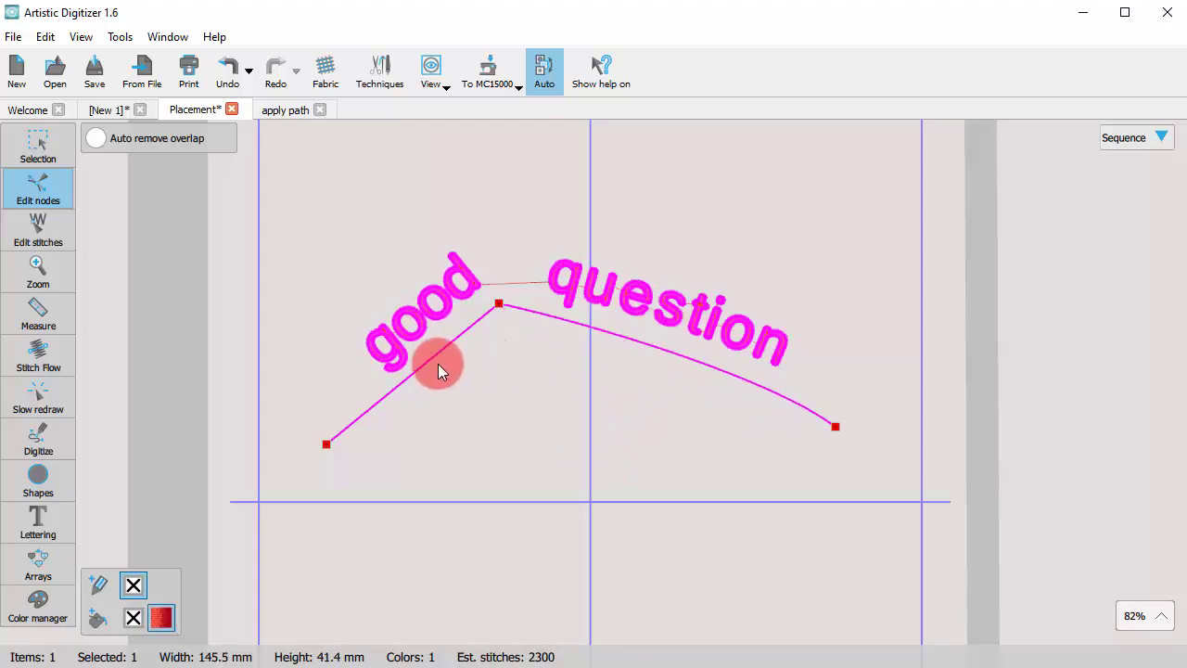
pyautogui.moveTo(432, 360); pyautogui.dragTo(420, 353)
pyautogui.click(618, 465)
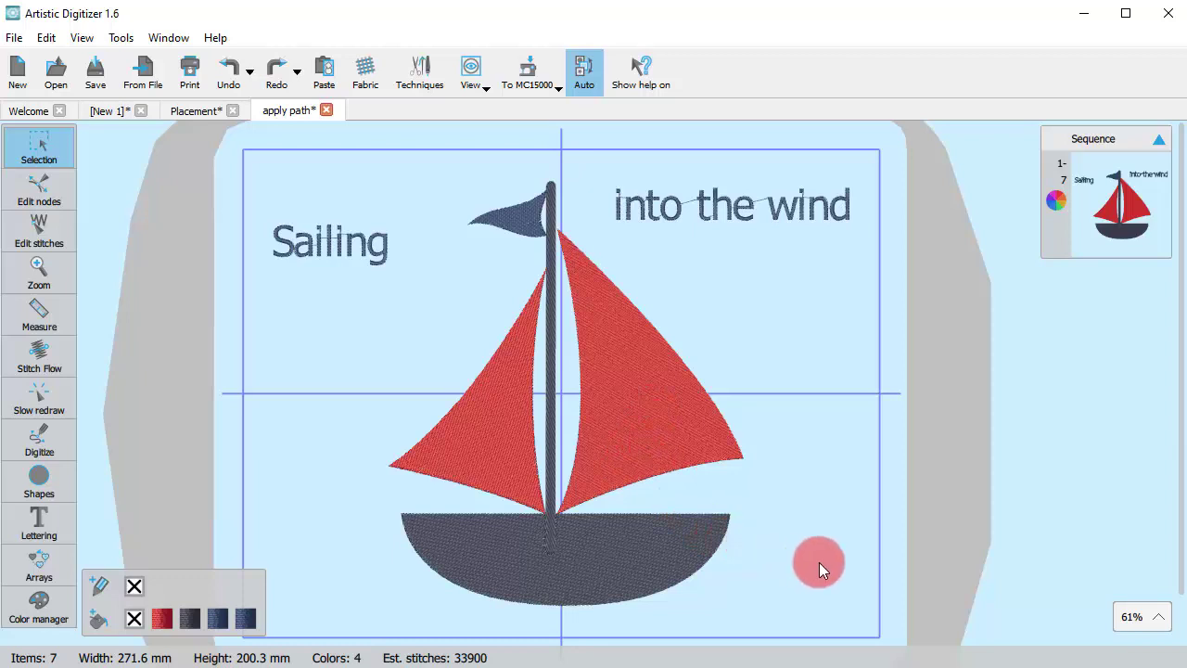
# Examine the "Sailing" and "into the wind" letterings and the two red sails by selecting them one after another.
pyautogui.click(732, 217)
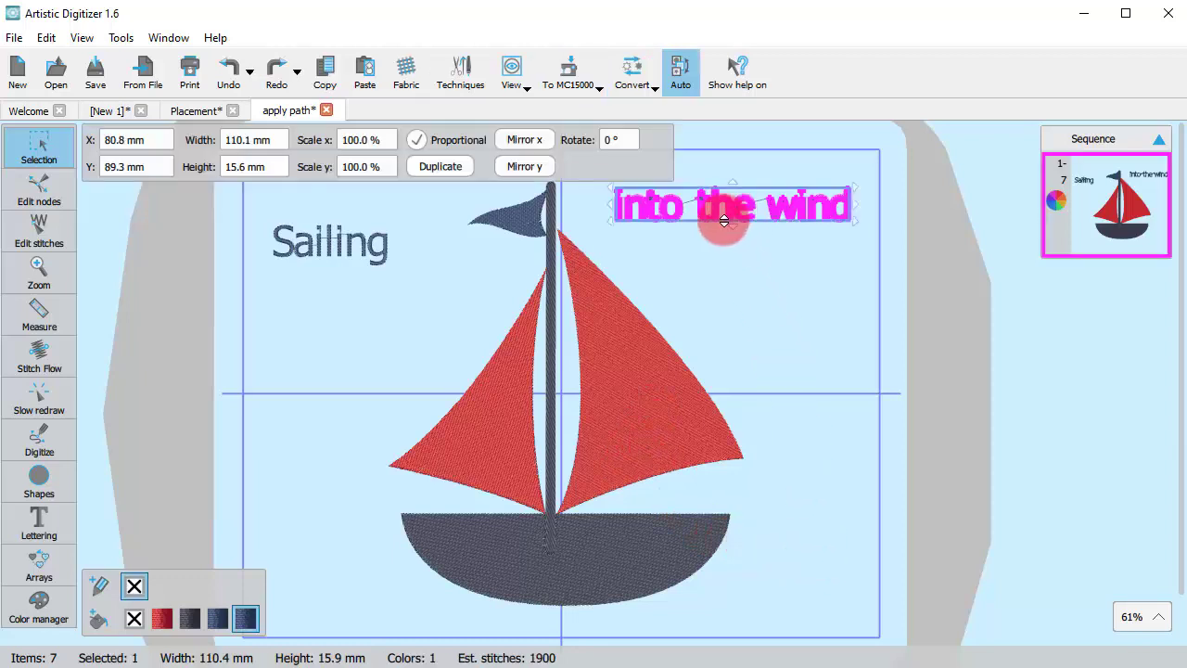
pyautogui.click(353, 251)
pyautogui.click(760, 366)
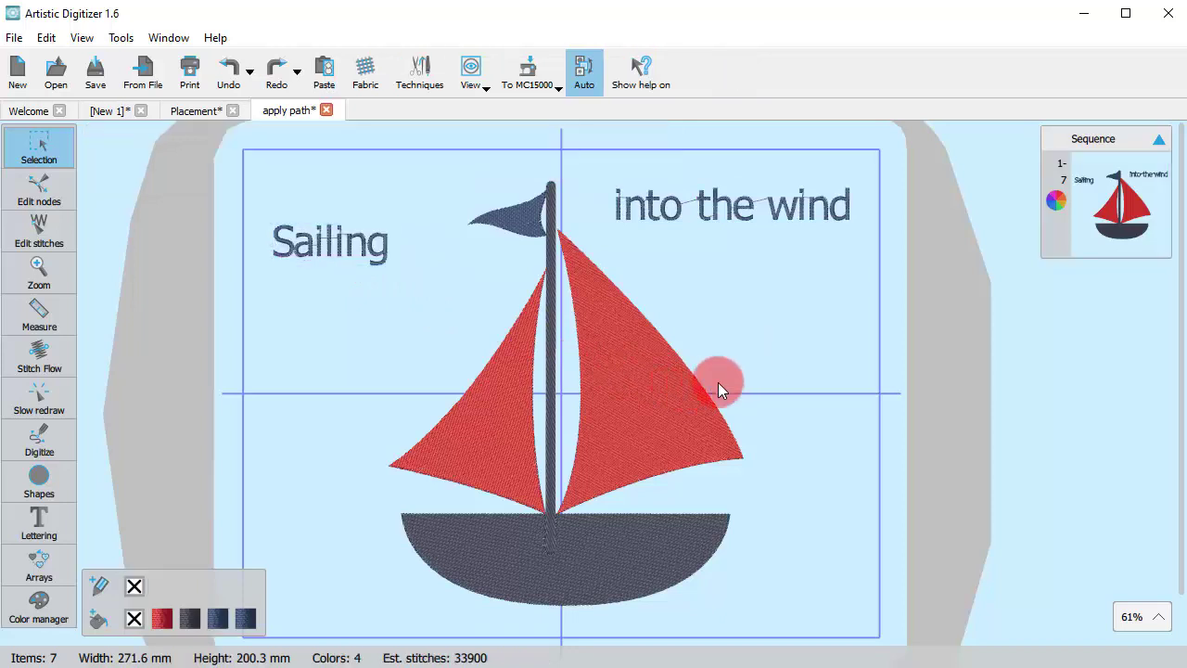
pyautogui.click(628, 406)
pyautogui.click(467, 440)
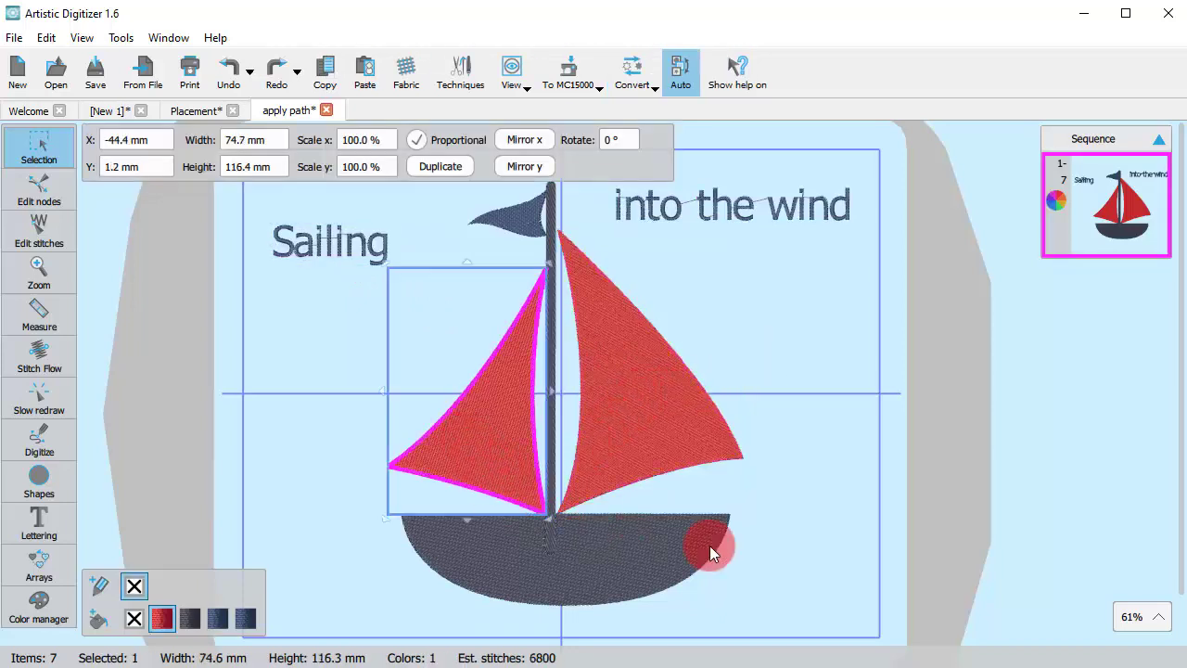
pyautogui.click(793, 535)
# Add a running-stitch autoborder 2.0 mm to the outside of the right sail, with one repeat.
pyautogui.rightClick(584, 272)
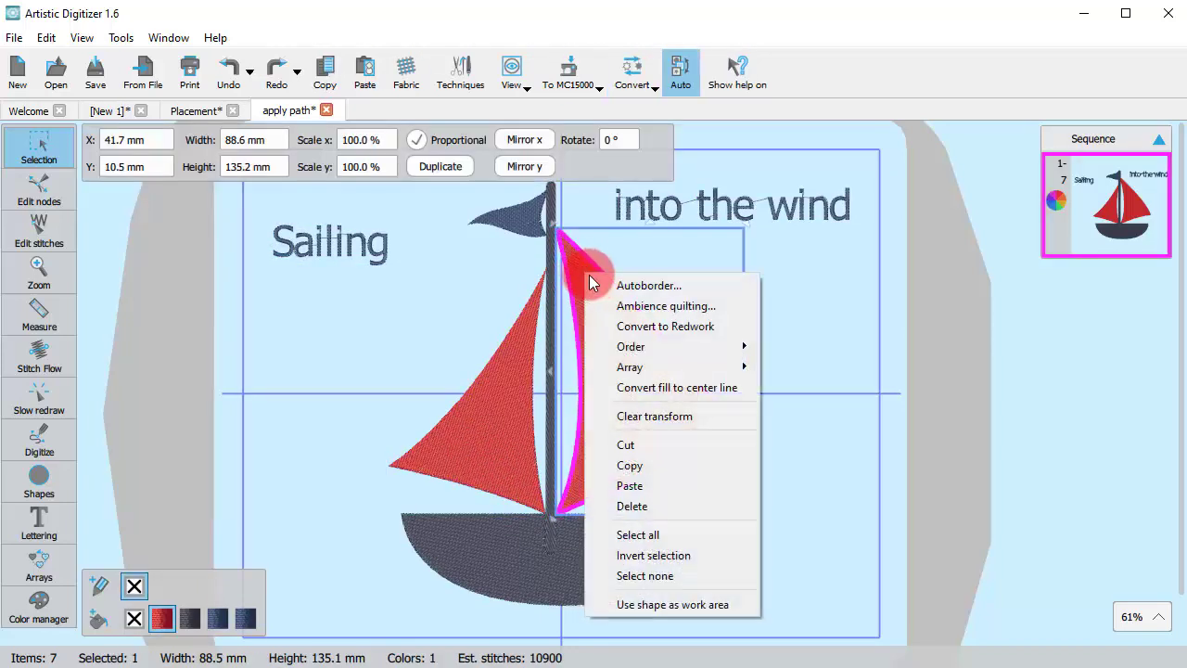
pyautogui.click(649, 283)
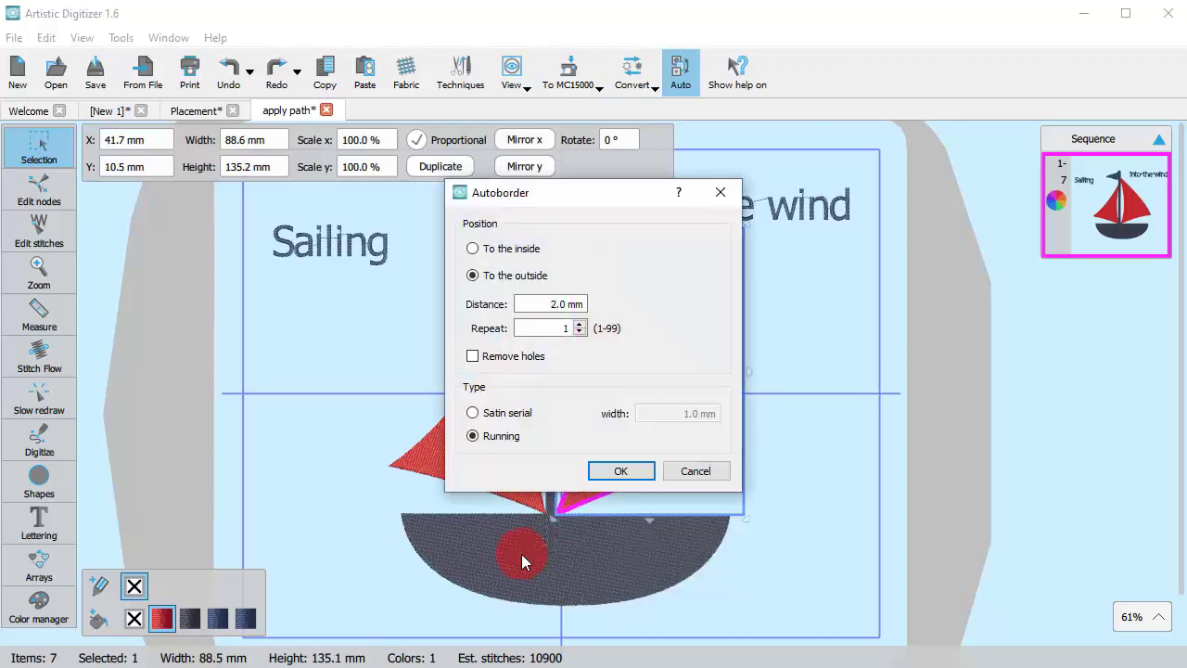
pyautogui.click(617, 468)
# Add a running-stitch autoborder to the outside of the left sail.
pyautogui.click(504, 384)
pyautogui.rightClick(505, 384)
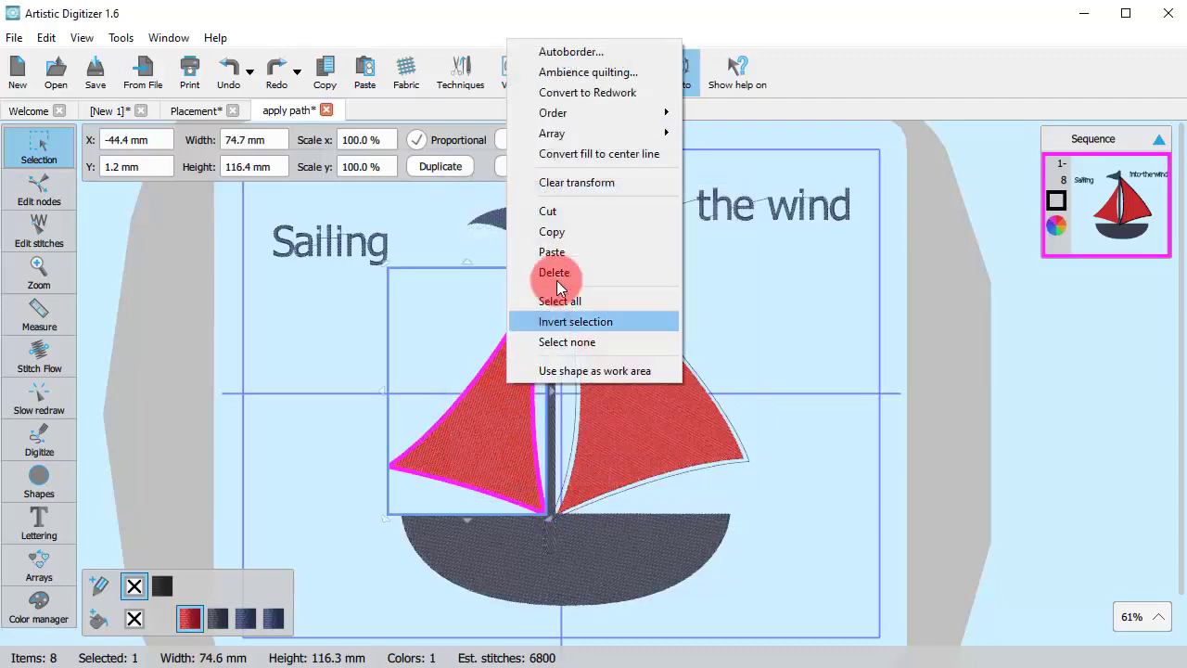
pyautogui.click(557, 52)
pyautogui.click(652, 473)
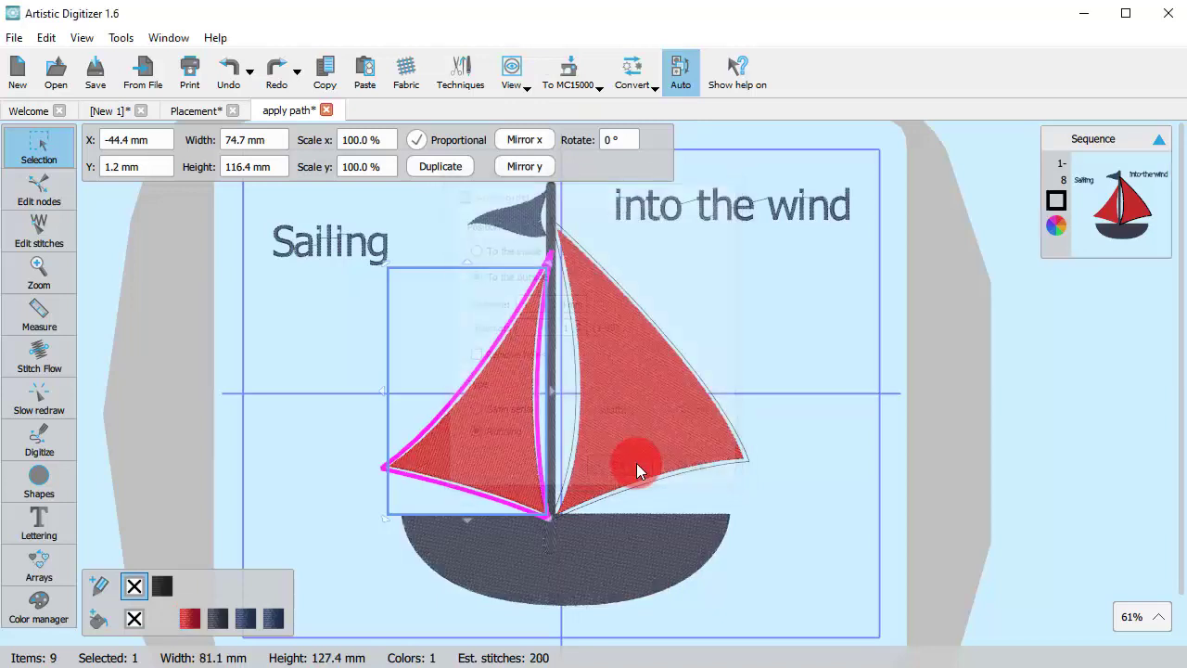
# Split the left sail's autoborder outline just below its top corner and just above its outer tip.
pyautogui.click(39, 190)
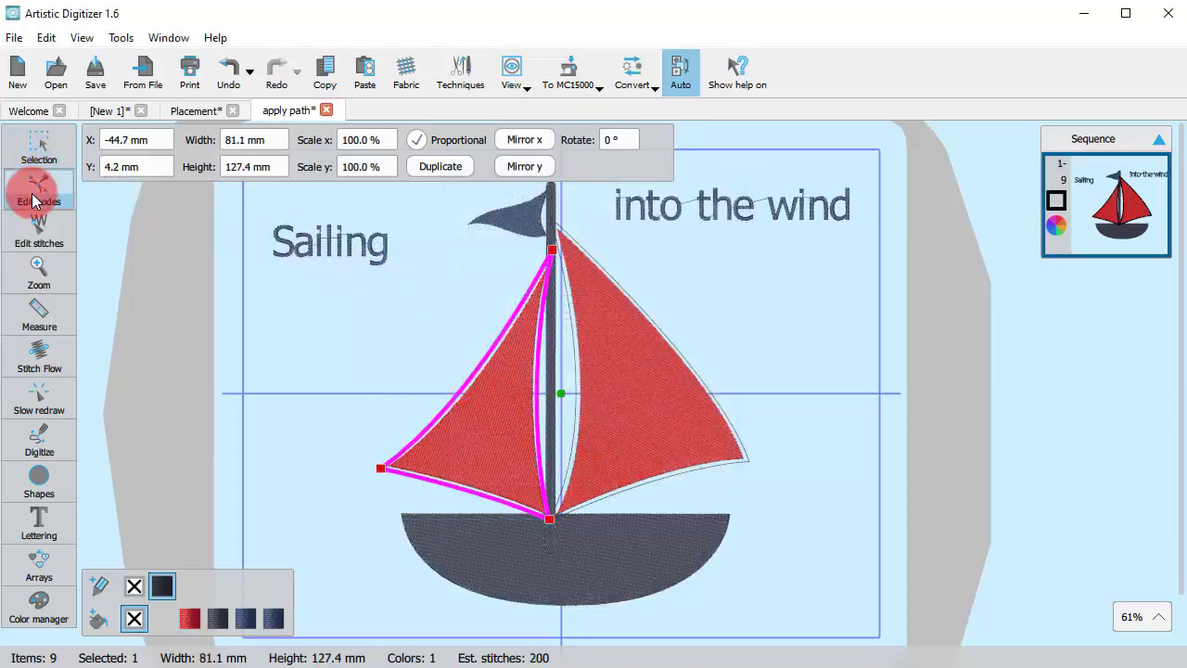
pyautogui.rightClick(543, 266)
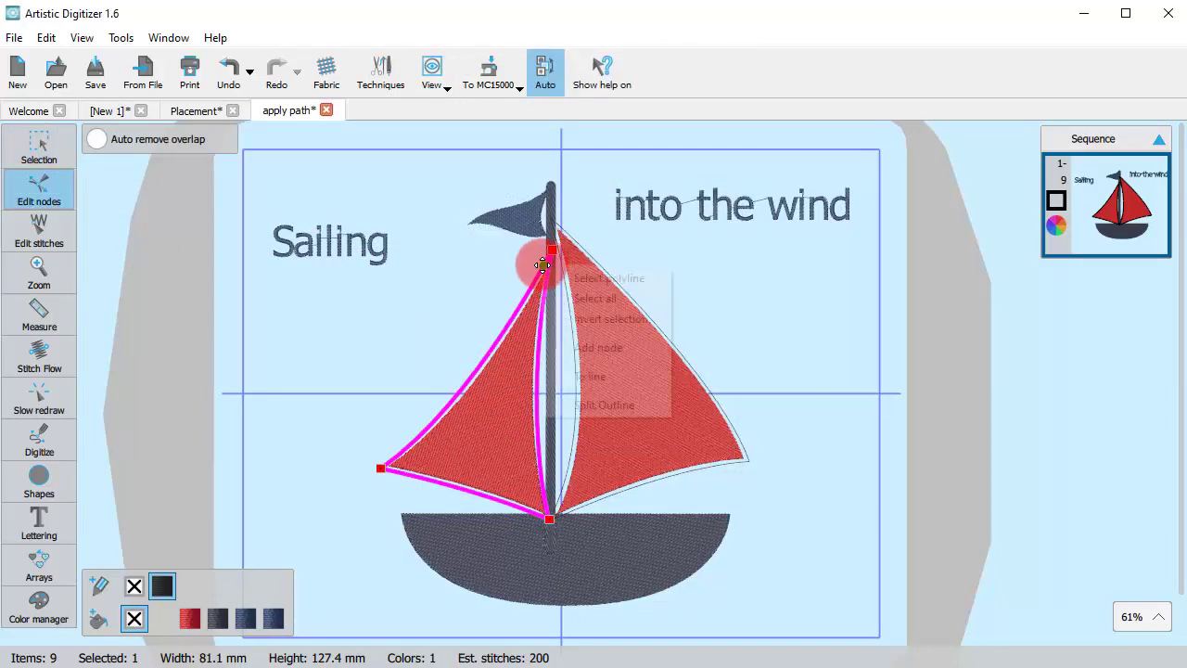
pyautogui.click(608, 404)
pyautogui.click(383, 460)
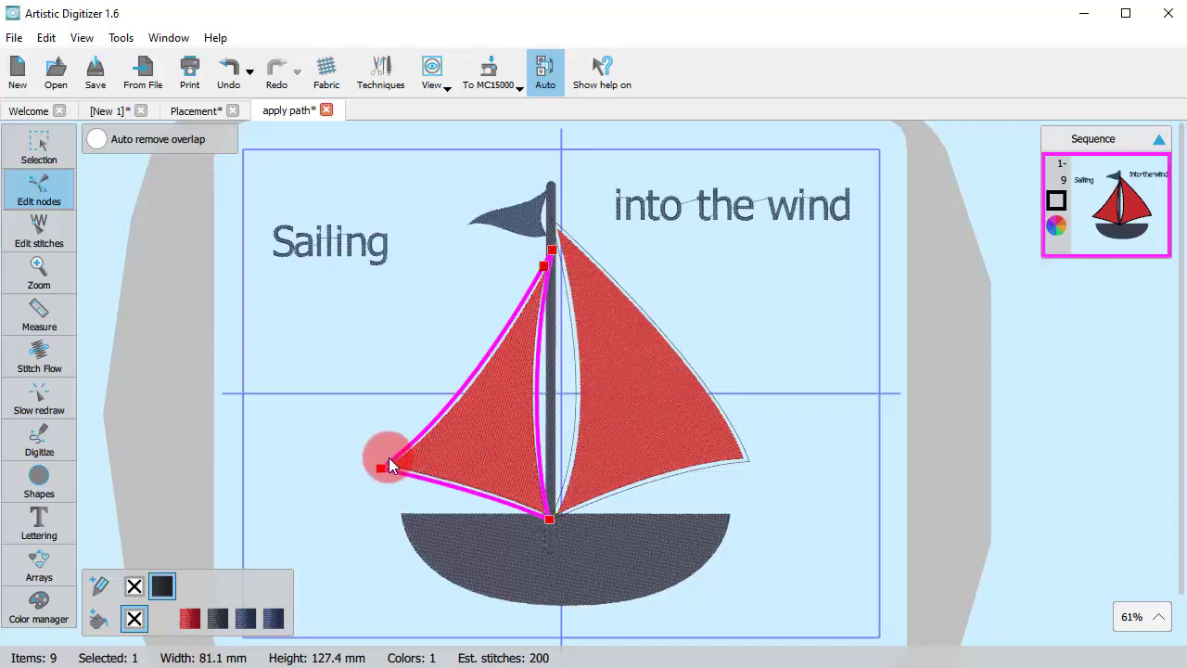
pyautogui.rightClick(388, 458)
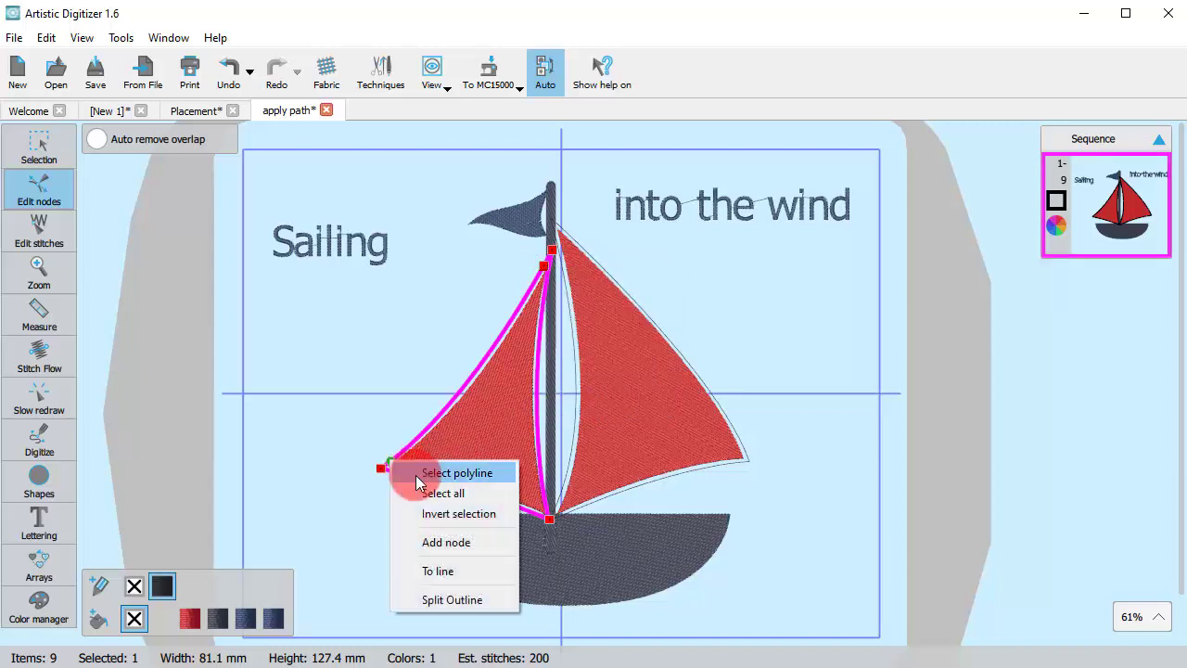
pyautogui.click(453, 599)
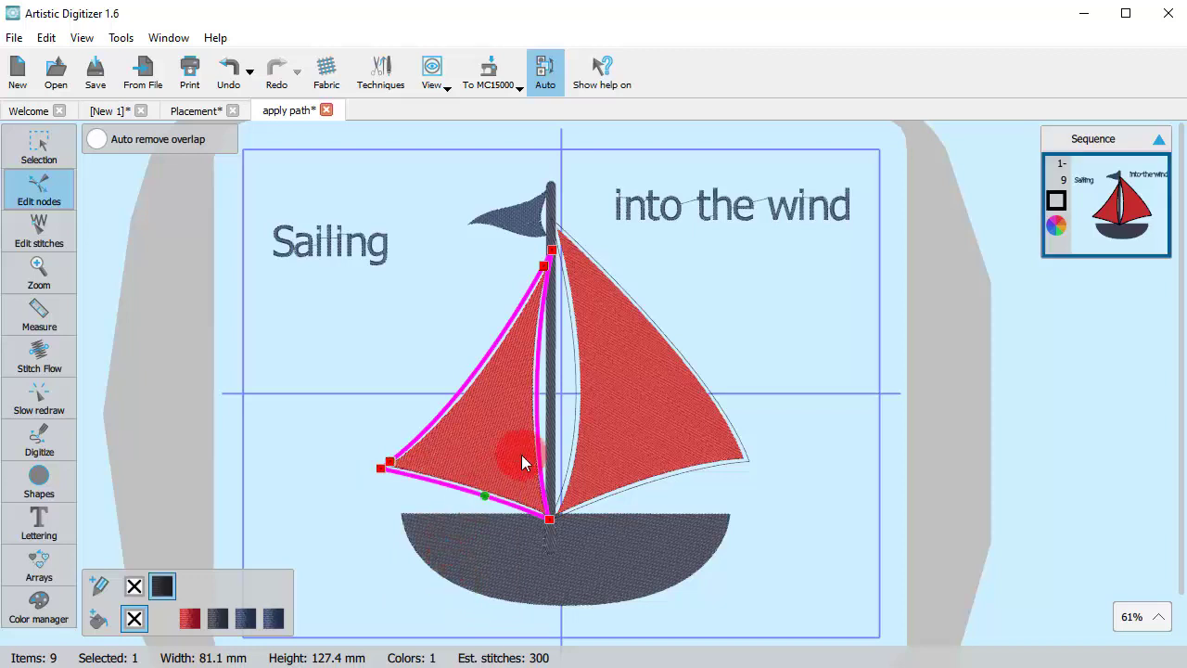
# Split the right sail's autoborder outline near its top corner and just above its outer tip.
pyautogui.click(560, 237)
pyautogui.rightClick(561, 232)
pyautogui.click(633, 349)
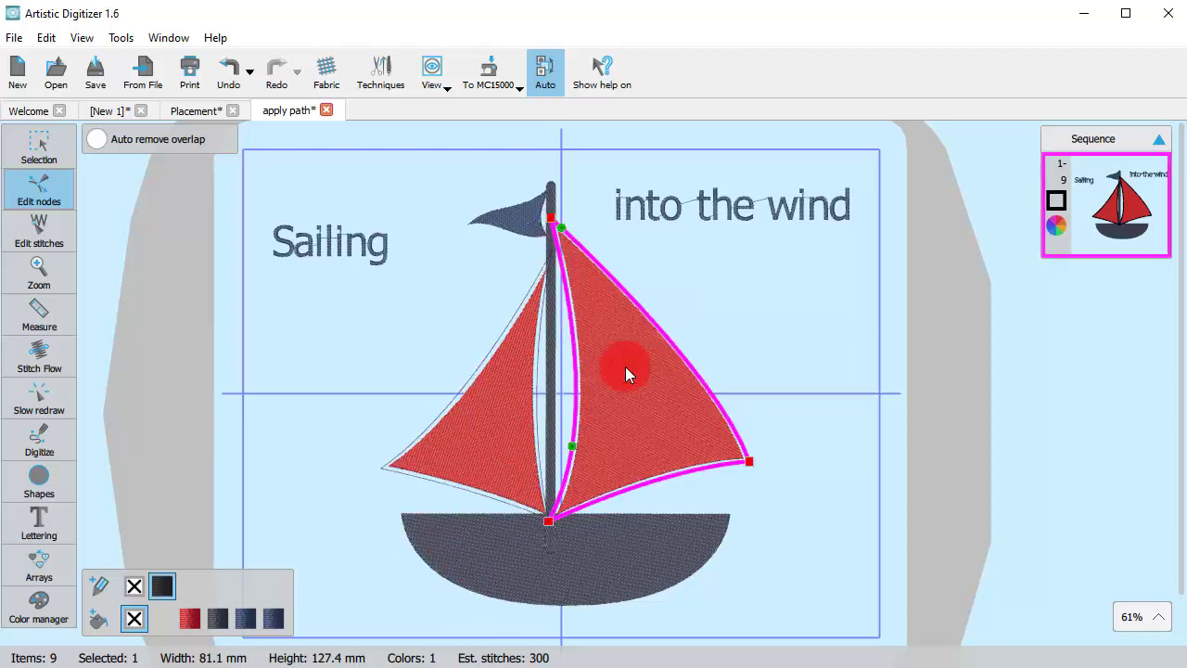
pyautogui.rightClick(743, 448)
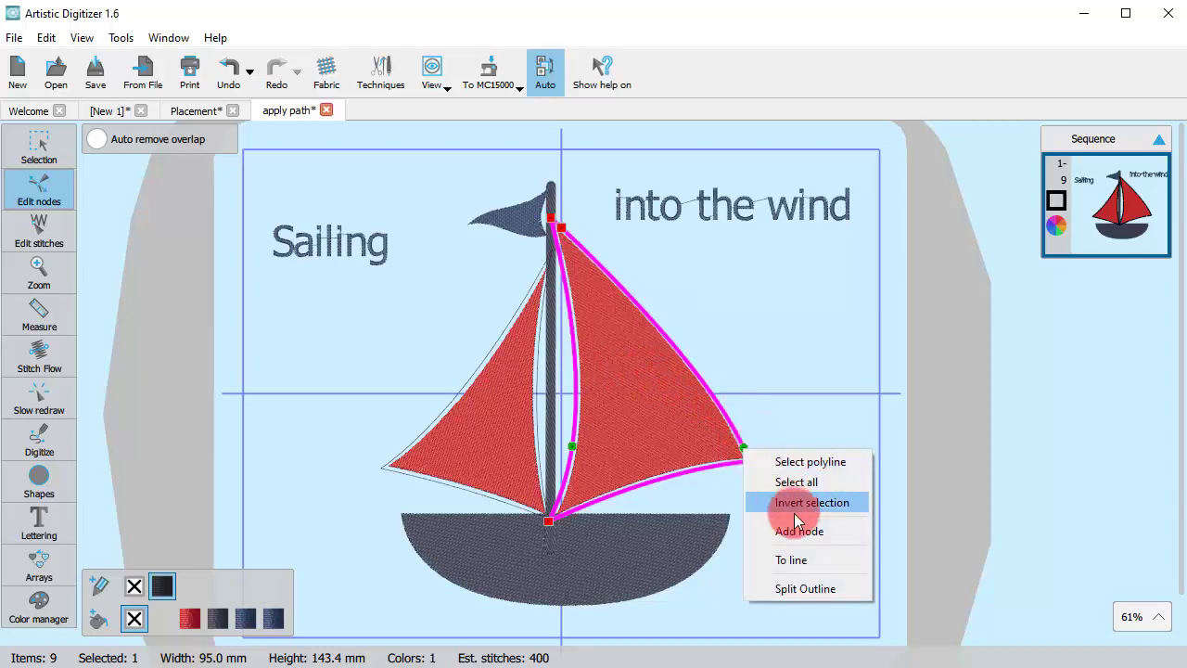
pyautogui.click(804, 589)
pyautogui.click(737, 494)
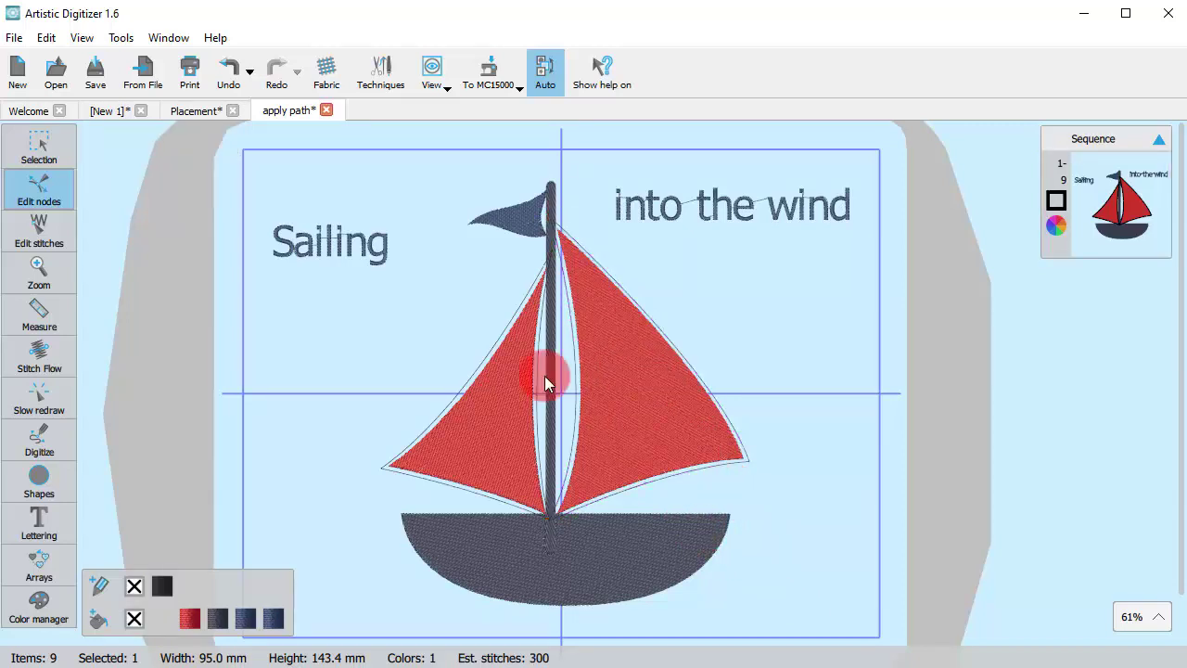
# Break apart the autoborder outlines of both sails together at their split points.
pyautogui.click(473, 372)
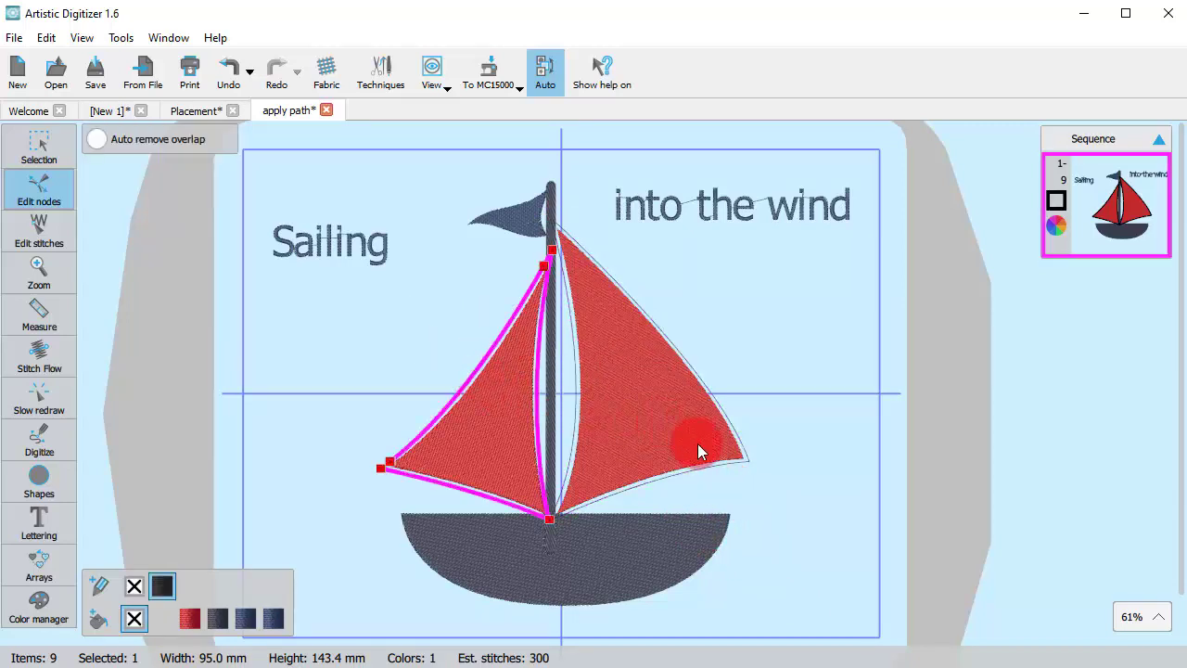
pyautogui.click(50, 152)
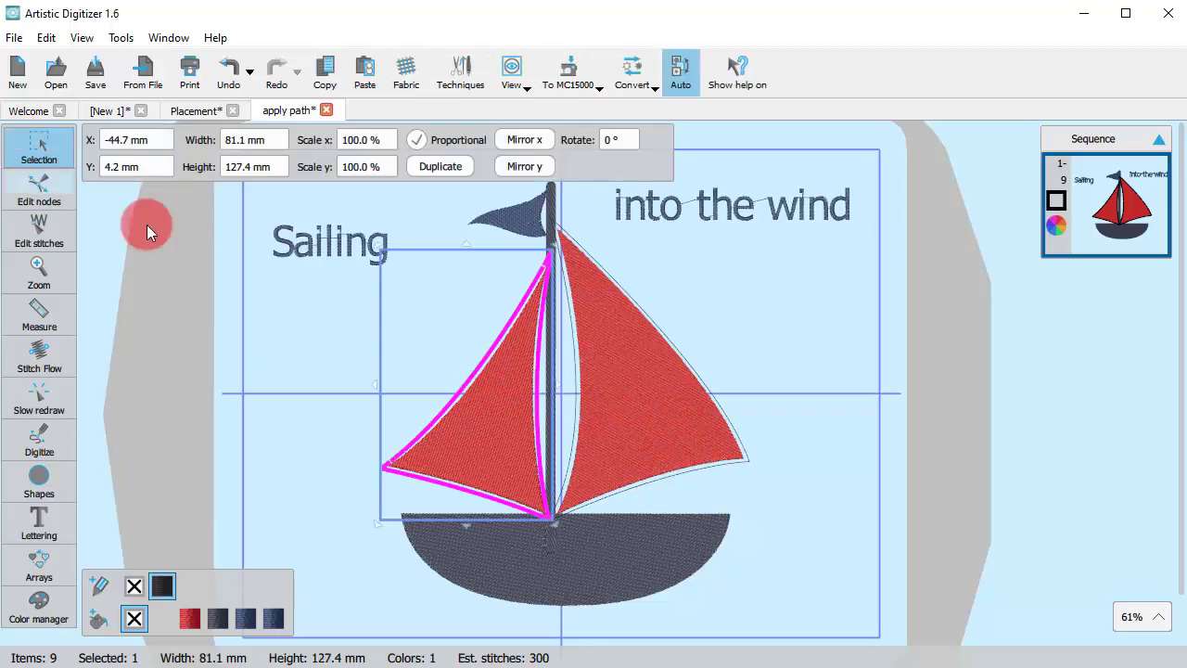
pyautogui.keyDown('shift'); pyautogui.click(744, 453); pyautogui.keyUp('shift')
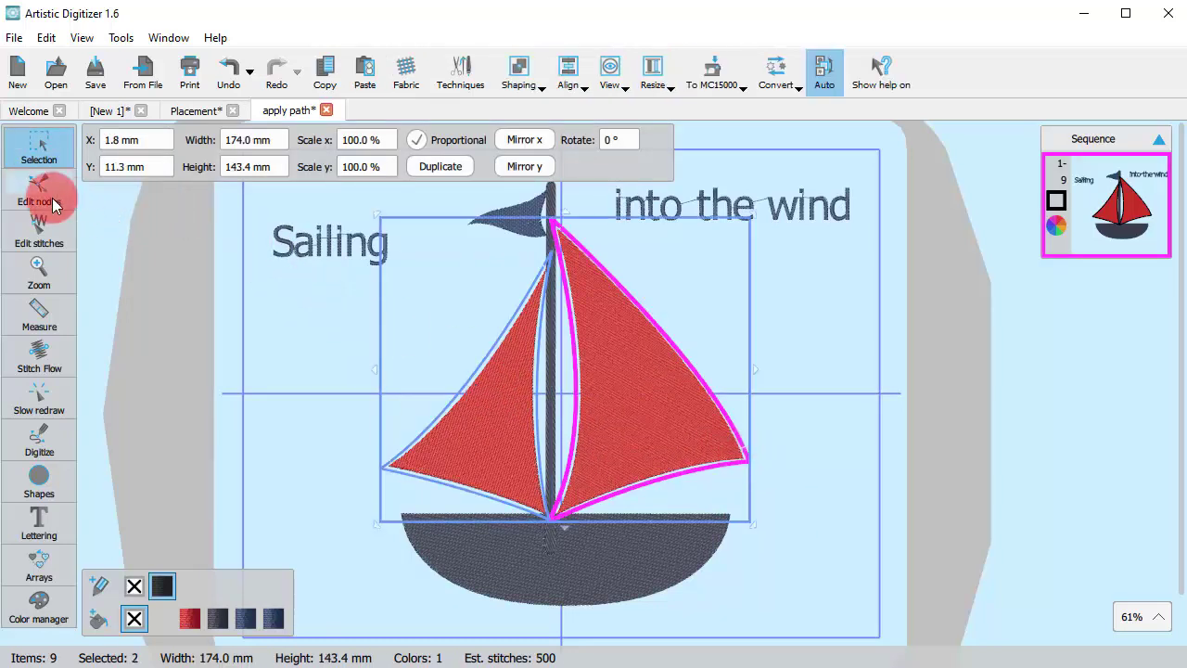
pyautogui.rightClick(492, 342)
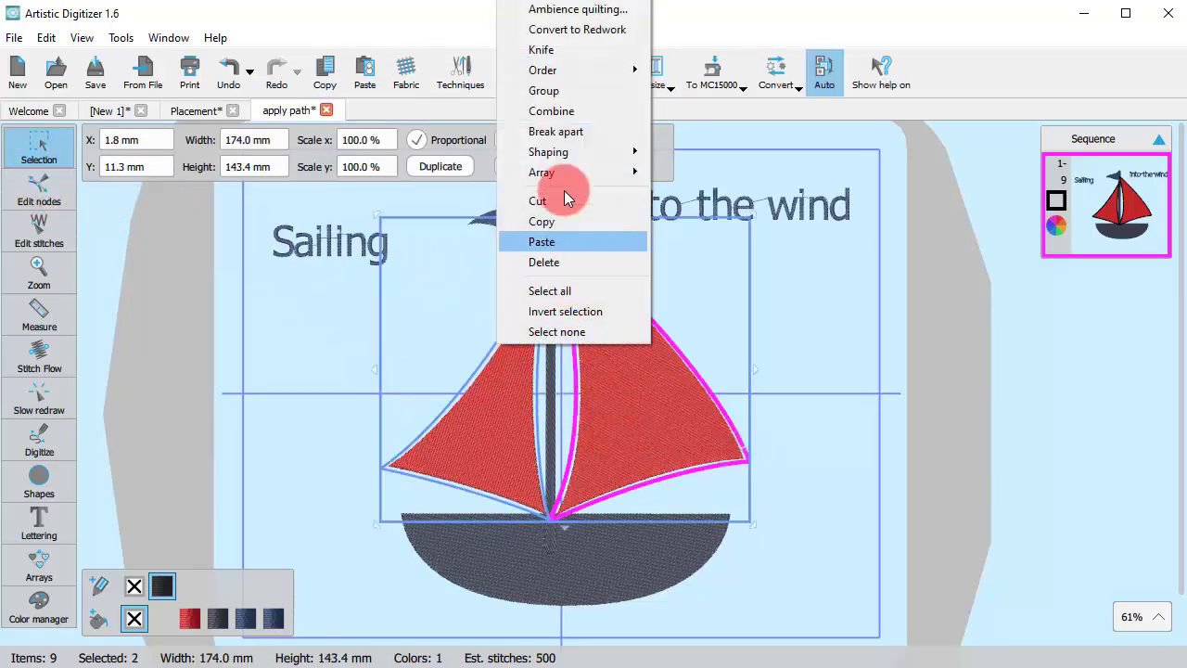
pyautogui.click(562, 132)
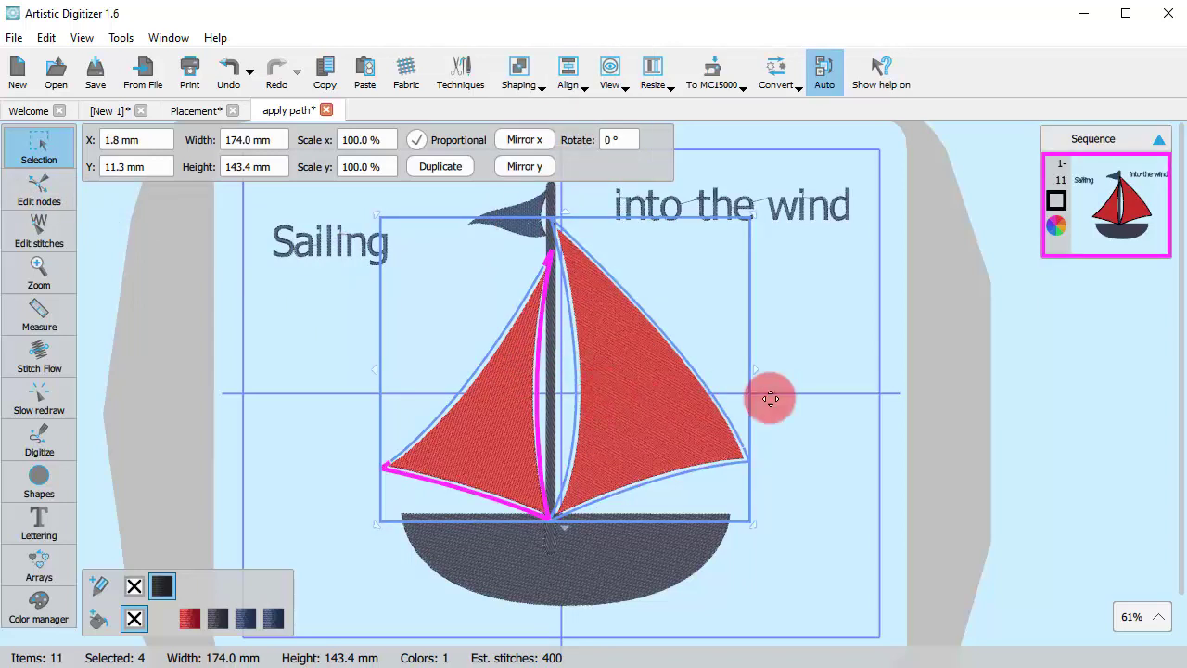
# Delete the inner and bottom pieces of both sail outlines, keeping only the outer slanted curves.
pyautogui.click(771, 406)
pyautogui.click(733, 462)
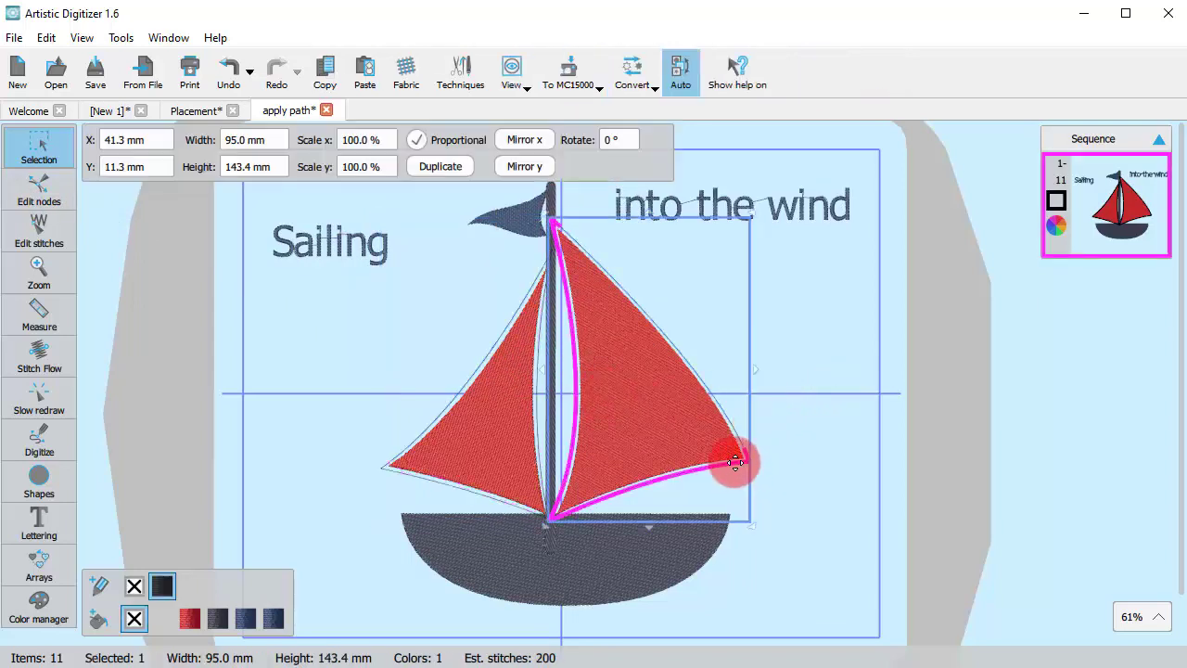
pyautogui.press('Delete')
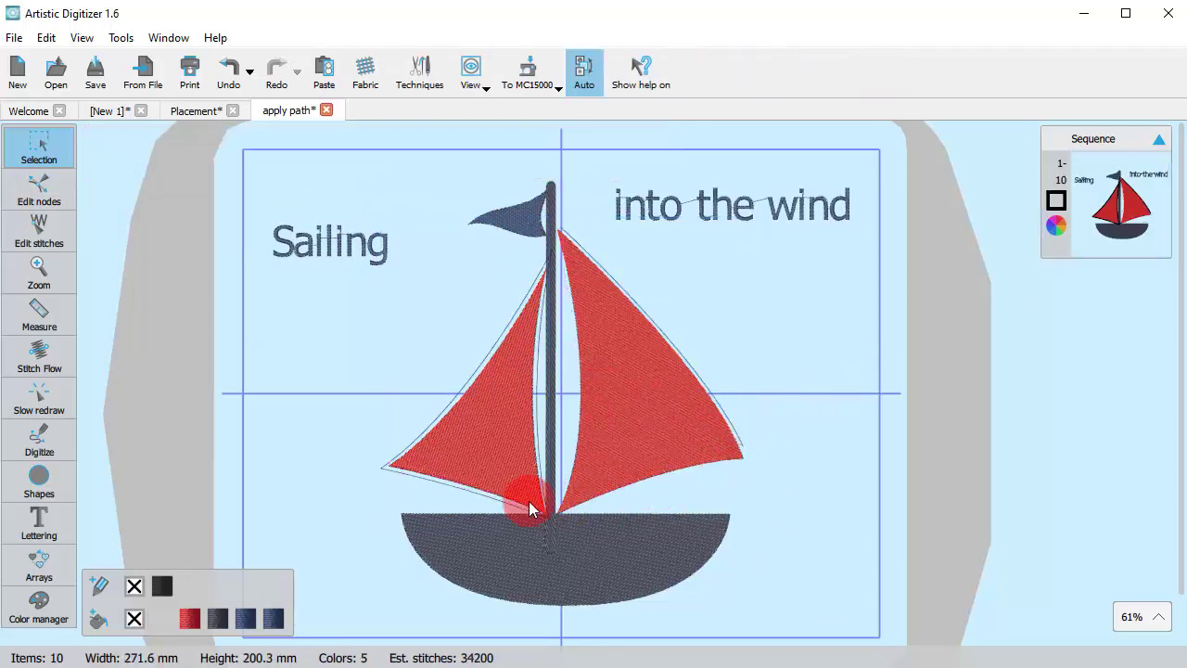
pyautogui.click(477, 489)
pyautogui.press('Delete')
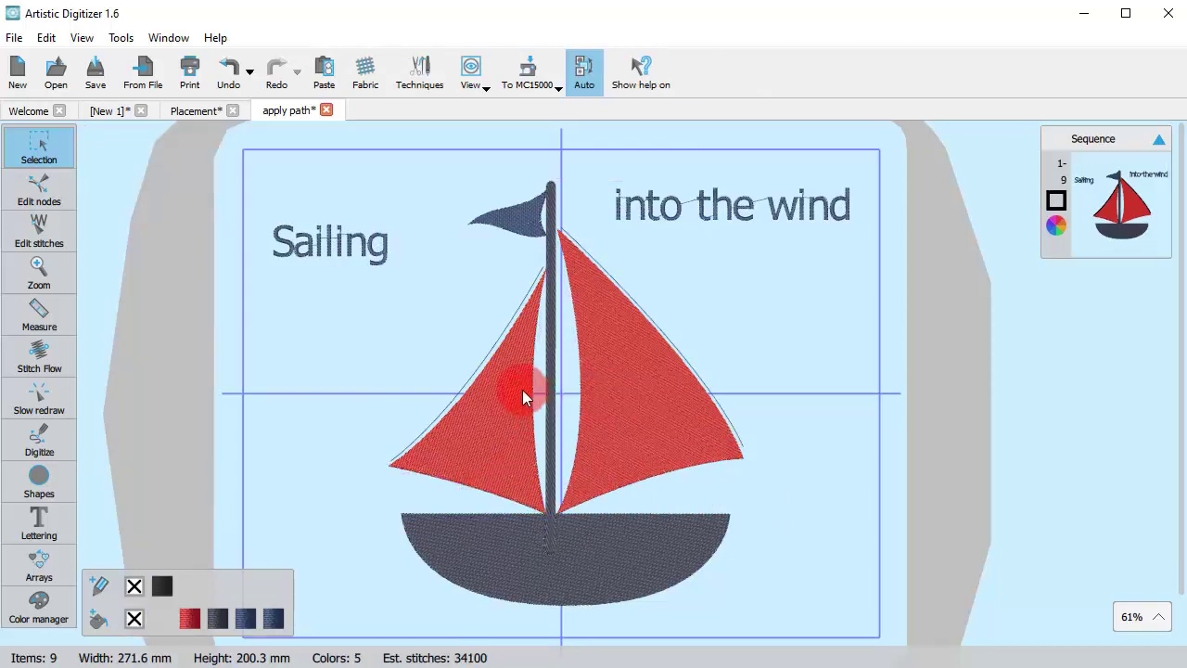
# Apply the right sail's outer curve as the path for the "into the wind" lettering.
pyautogui.click(727, 416)
pyautogui.click(473, 368)
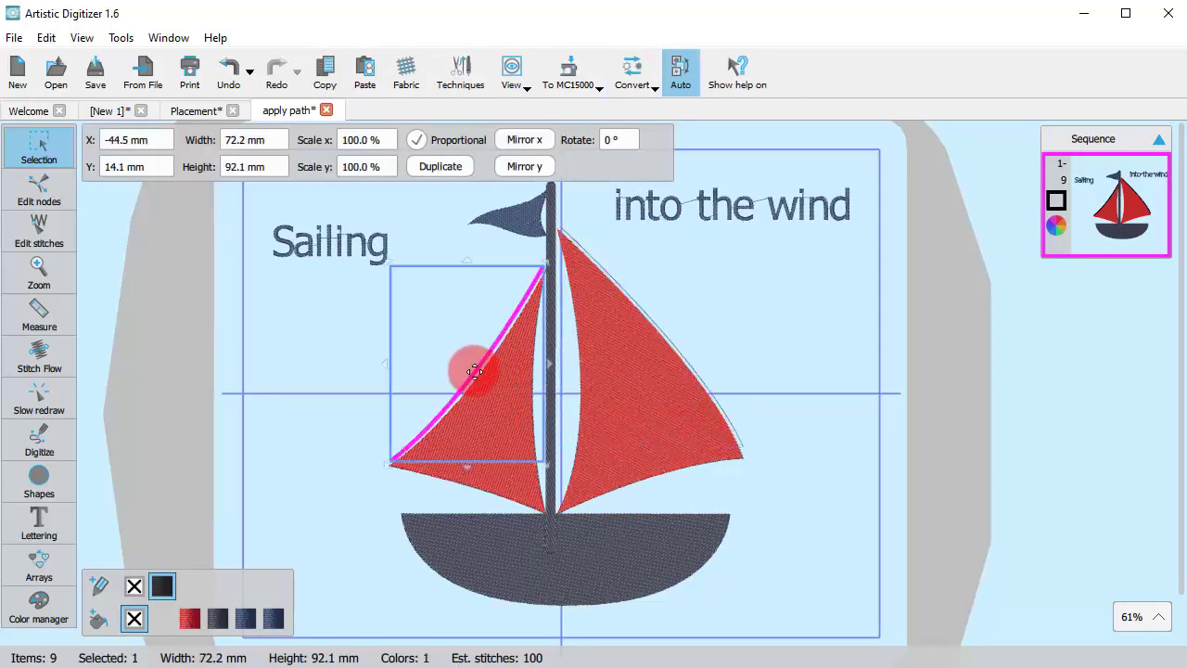
pyautogui.click(788, 407)
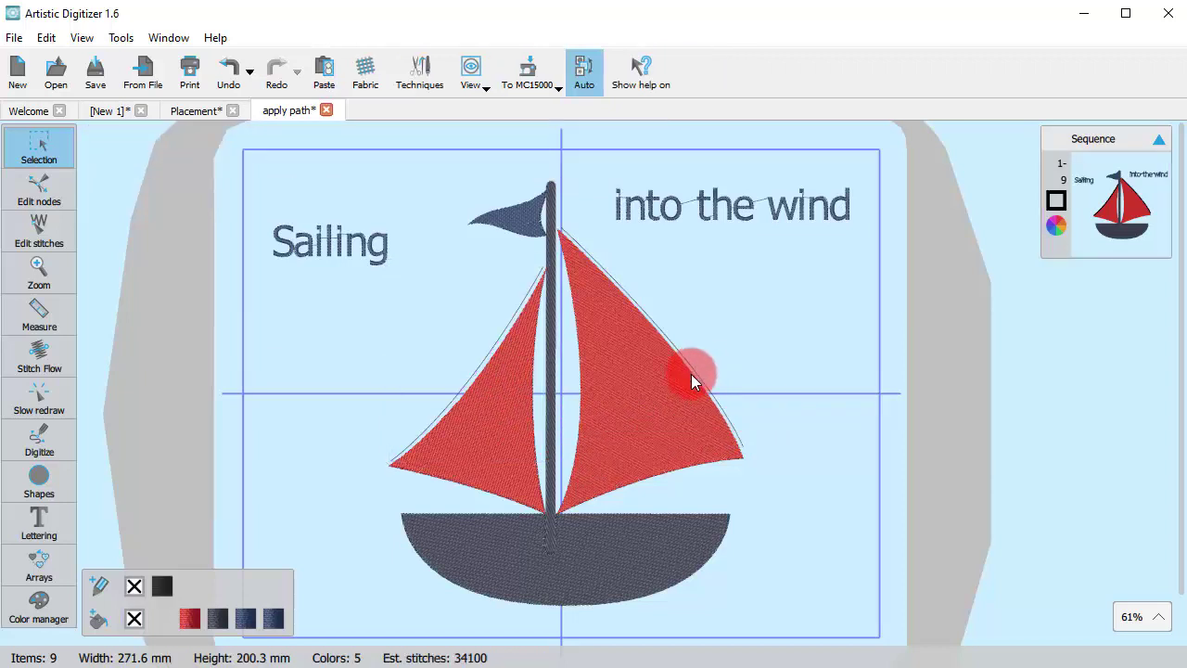
pyautogui.click(692, 369)
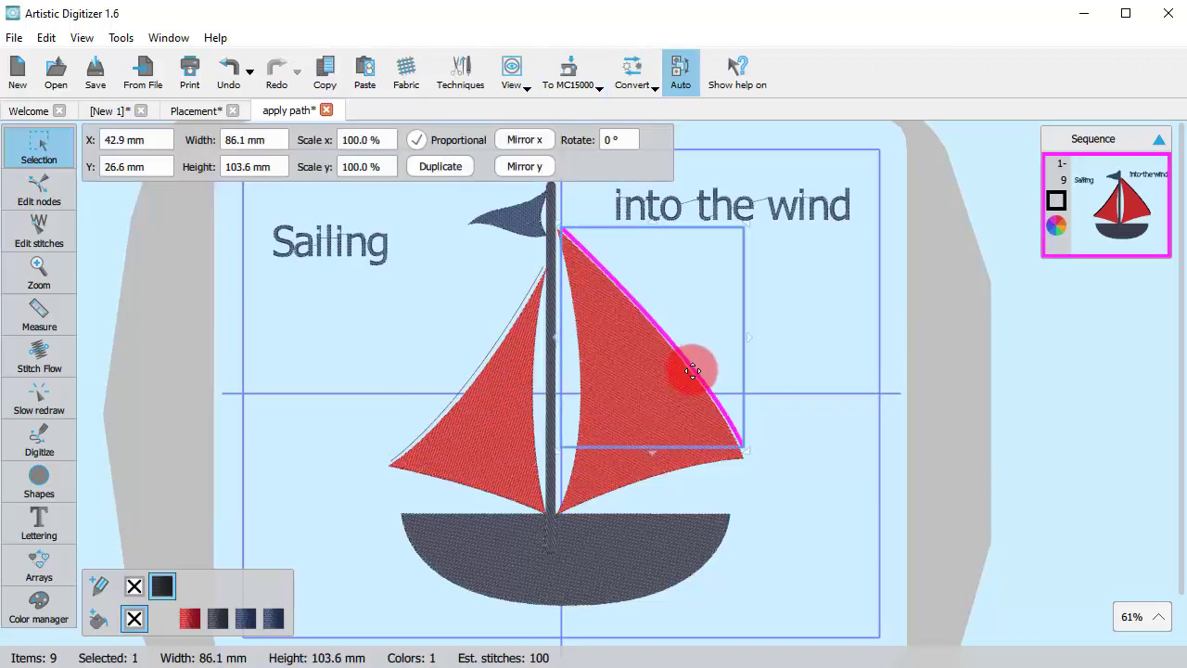
pyautogui.keyDown('shift'); pyautogui.click(706, 215); pyautogui.keyUp('shift')
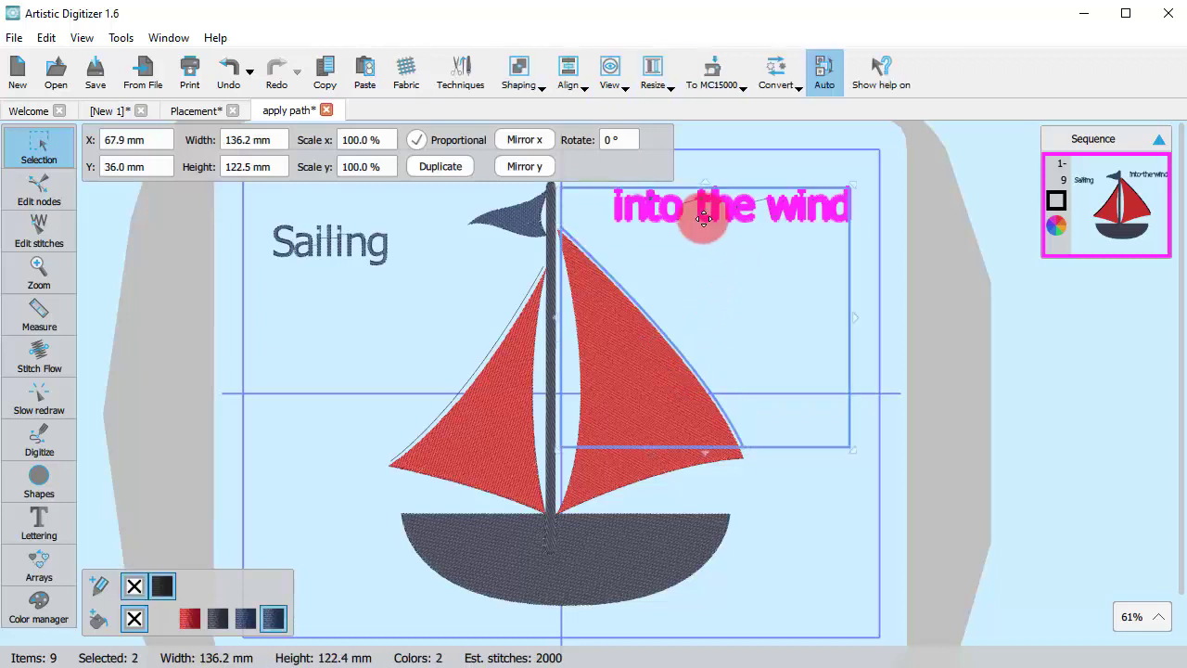
pyautogui.rightClick(818, 219)
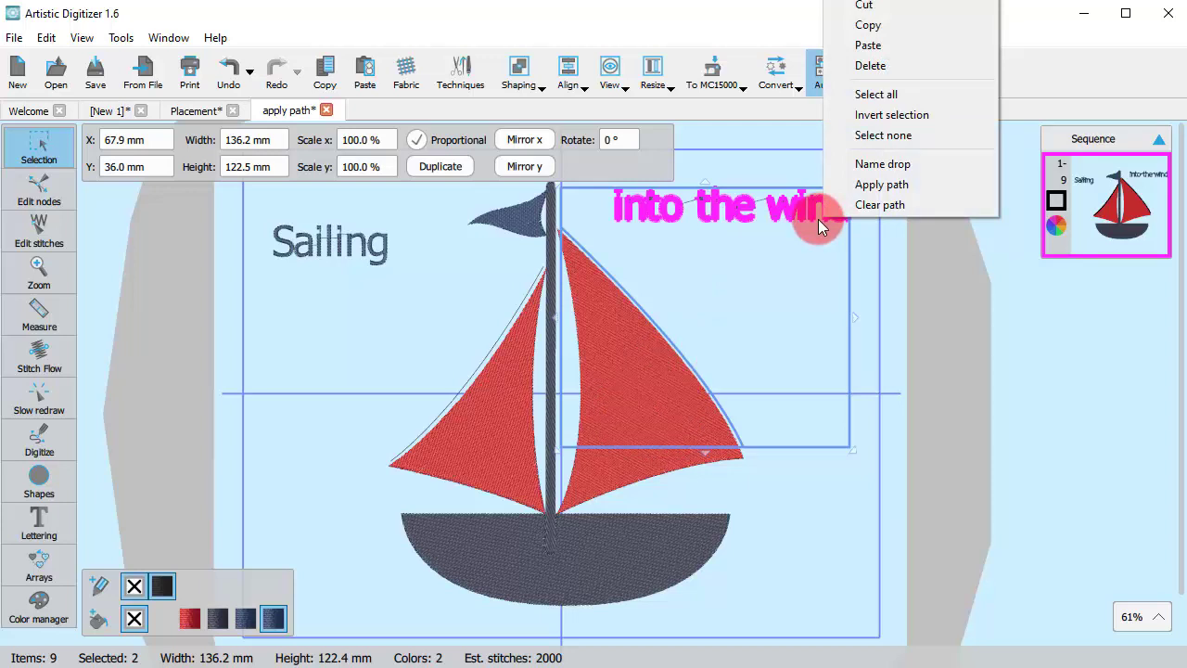
pyautogui.click(888, 190)
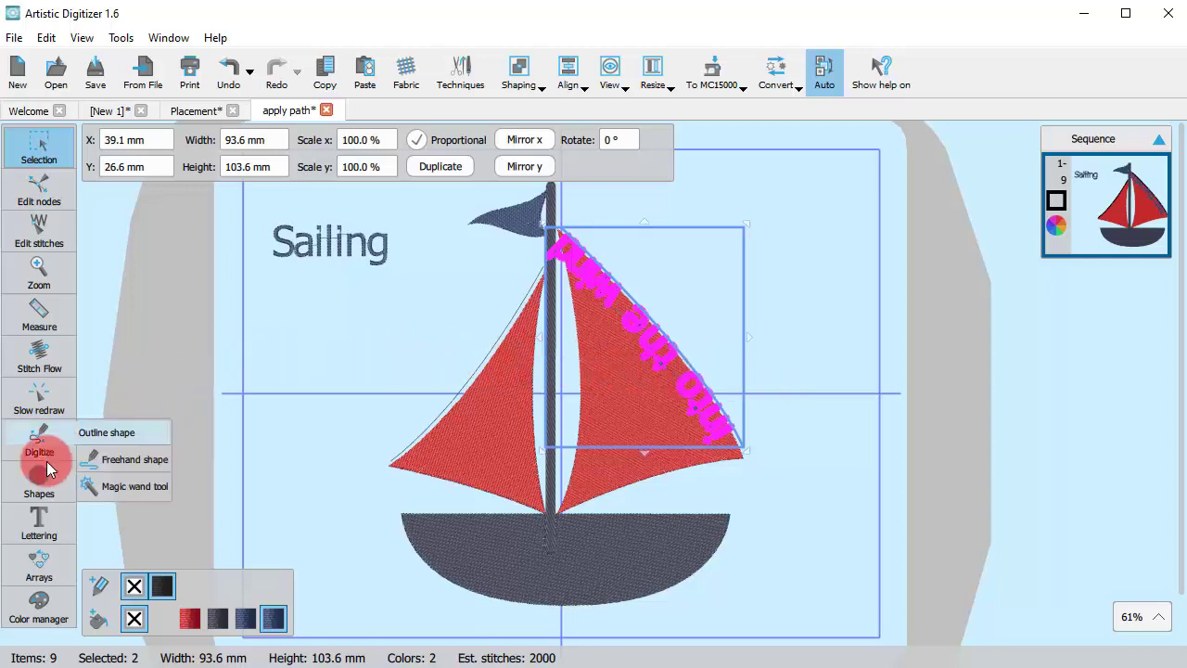
# Turn off Reverse direction for the "into the wind" lettering.
pyautogui.click(37, 525)
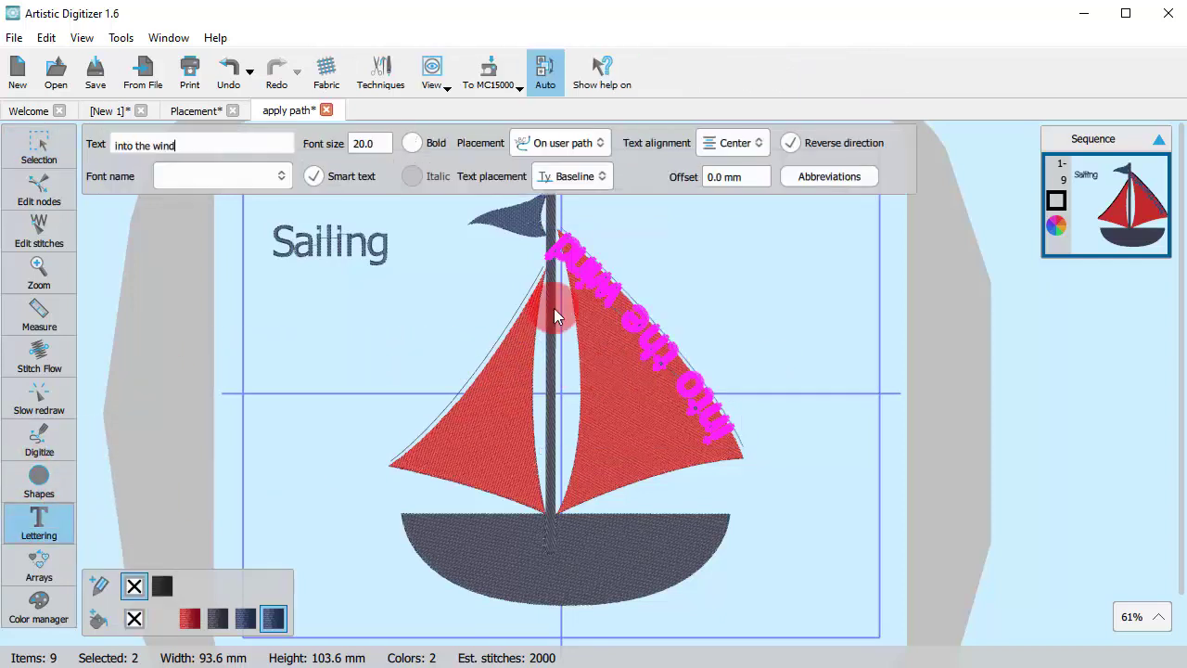
pyautogui.click(810, 143)
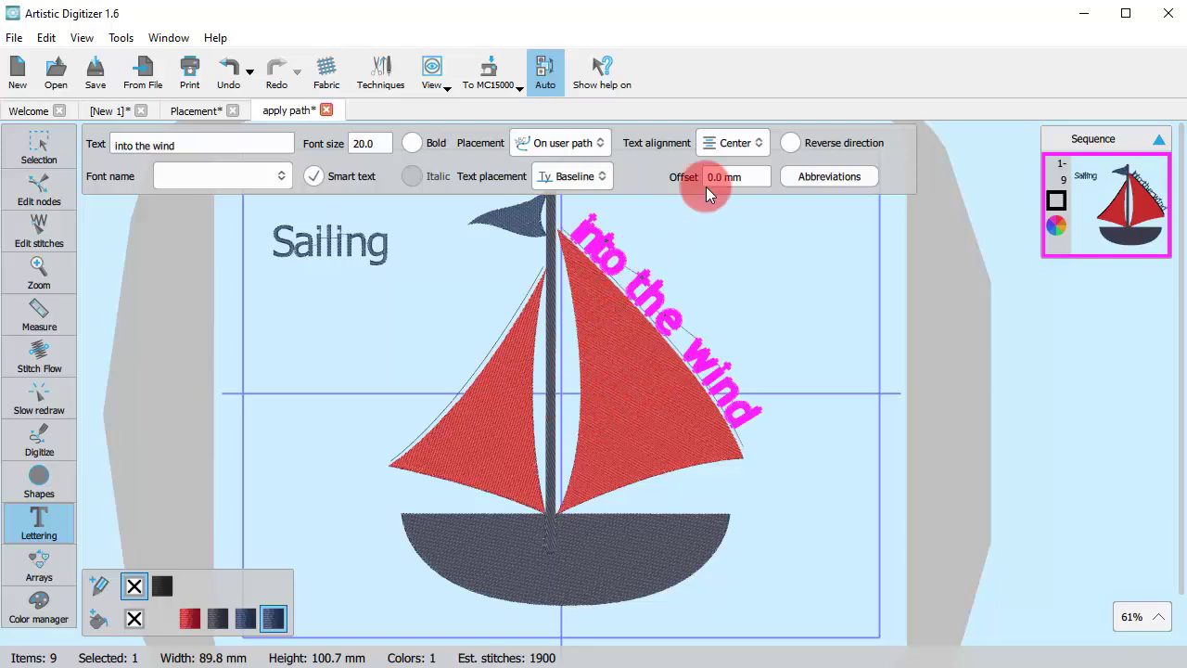
pyautogui.click(793, 336)
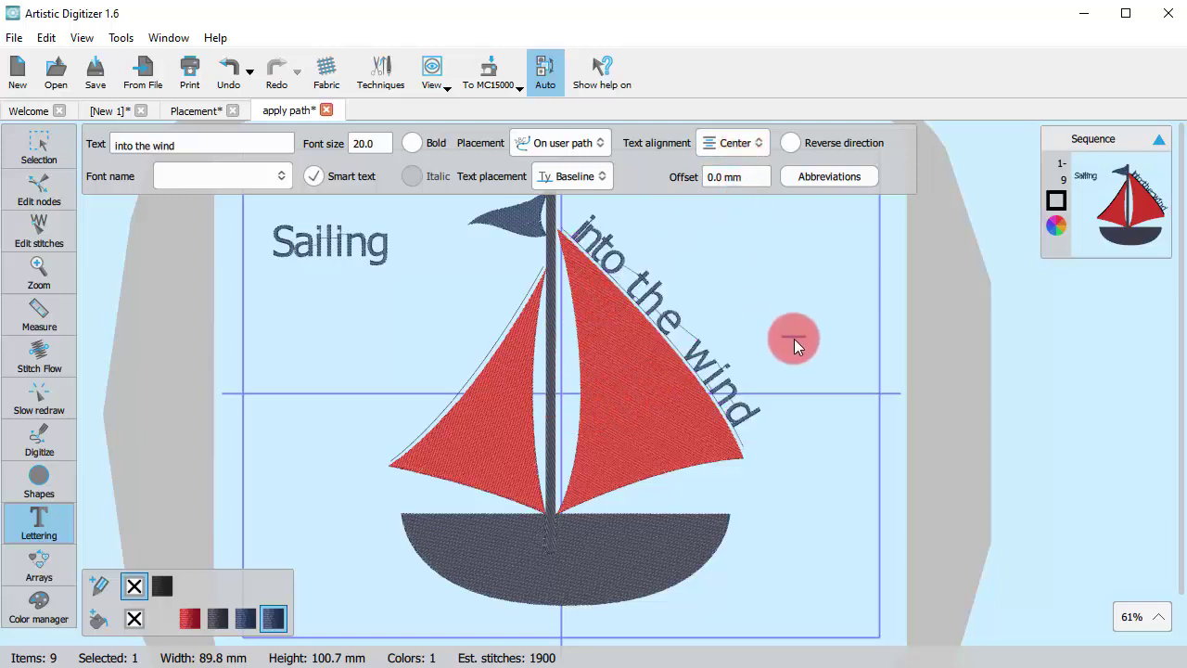
# Apply the left sail's outer curve as the path for the "Sailing" lettering.
pyautogui.click(306, 251)
pyautogui.click(39, 151)
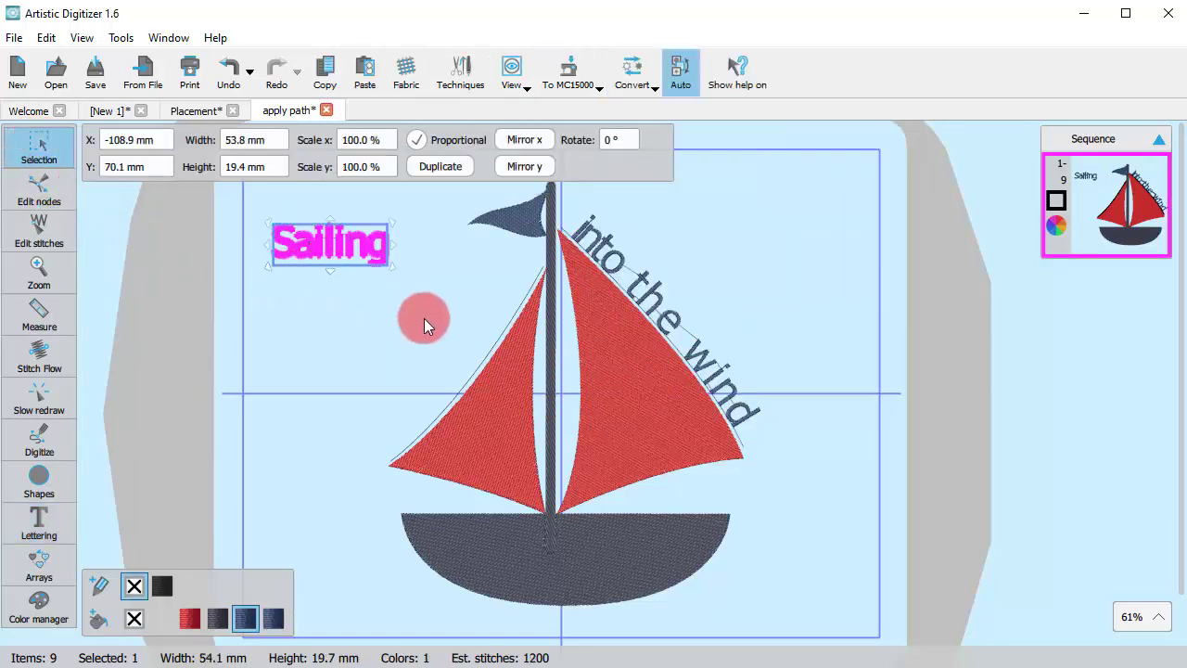
pyautogui.keyDown('shift'); pyautogui.click(480, 362); pyautogui.keyUp('shift')
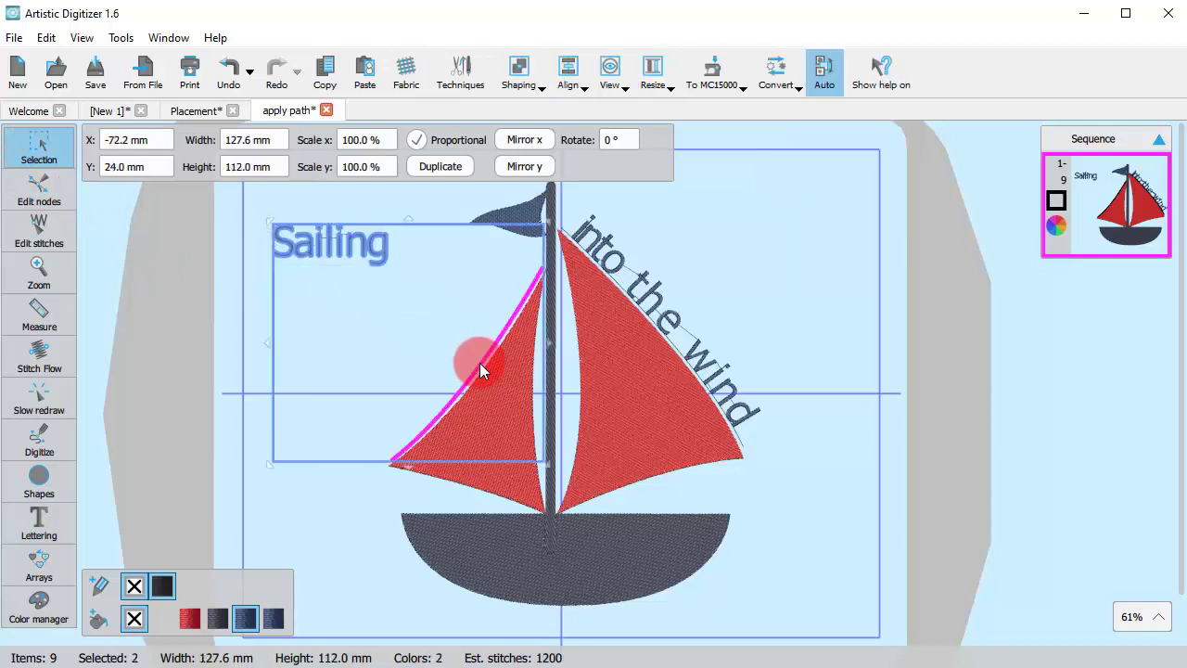
pyautogui.rightClick(326, 243)
pyautogui.click(379, 212)
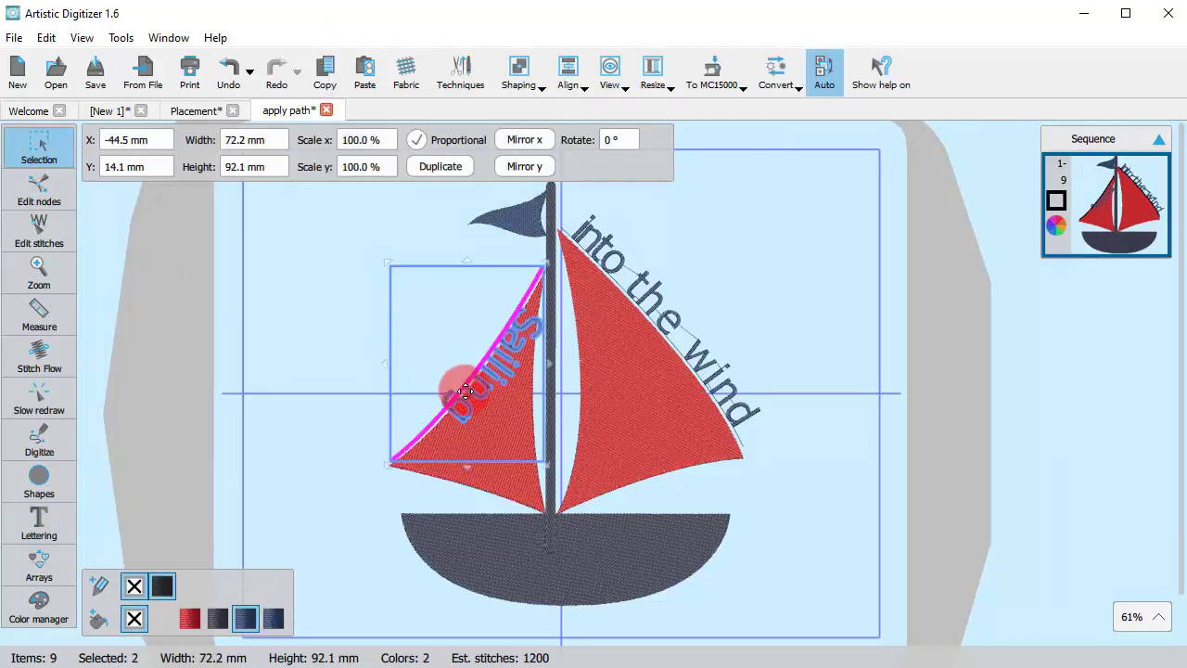
# Turn on Reverse direction for the "Sailing" lettering and set its text alignment to Left.
pyautogui.click(36, 522)
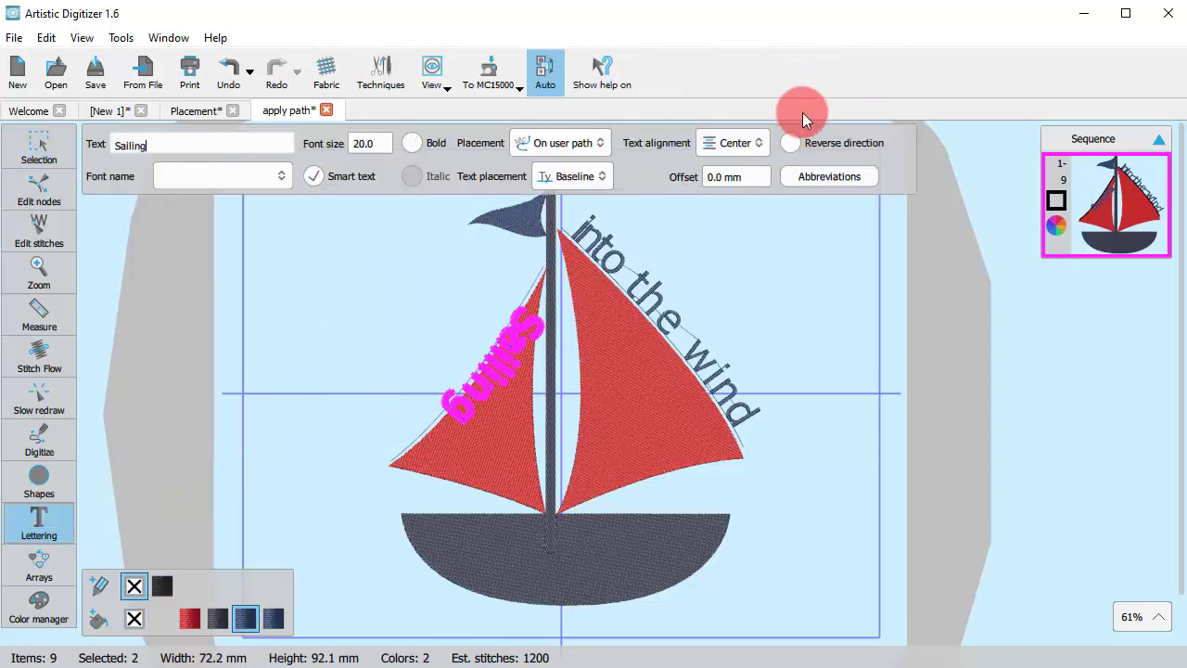
pyautogui.click(820, 145)
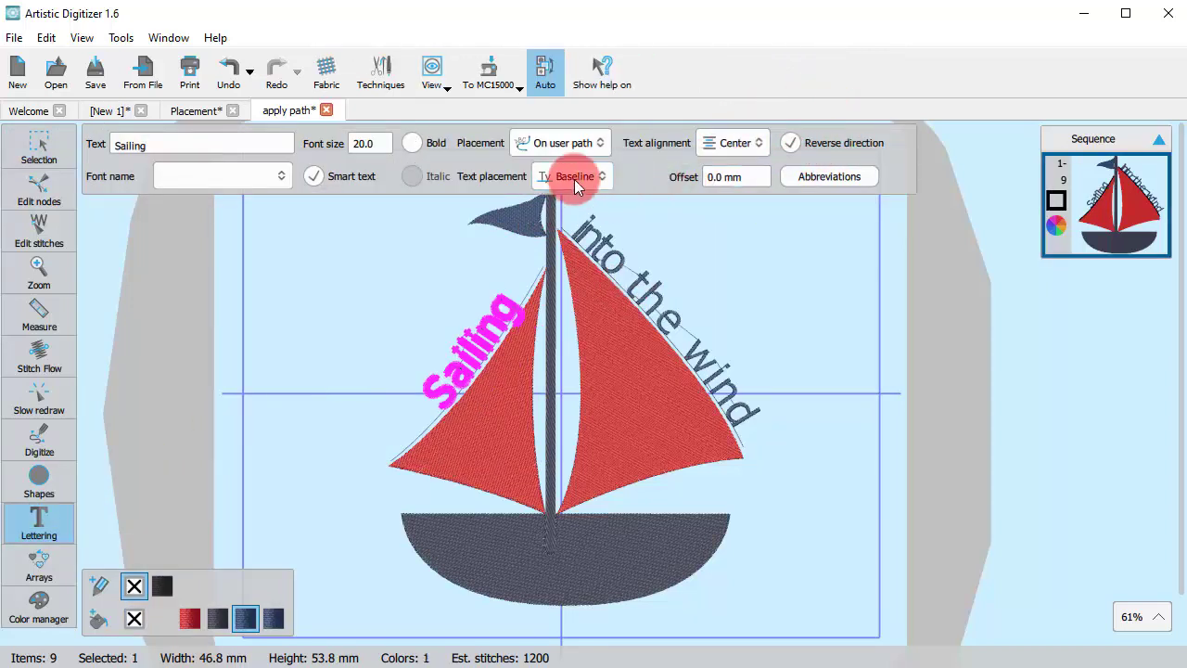
pyautogui.click(729, 142)
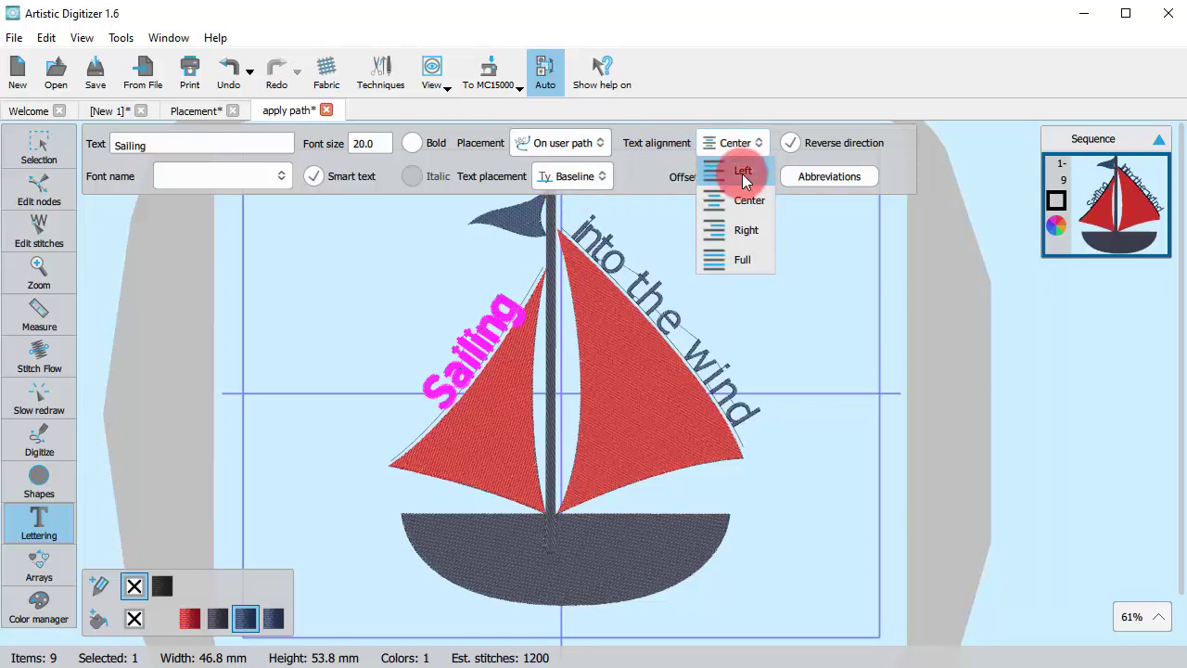
pyautogui.click(743, 174)
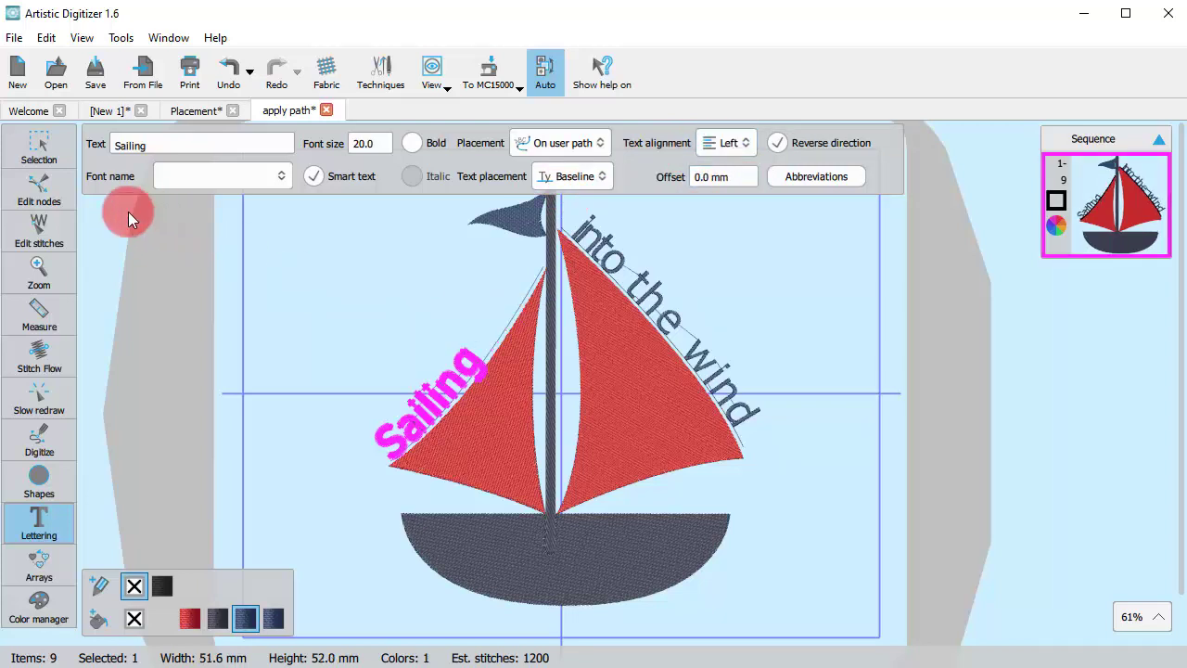
# Clear the path from the "Sailing" lettering.
pyautogui.click(39, 148)
pyautogui.click(379, 371)
pyautogui.click(451, 385)
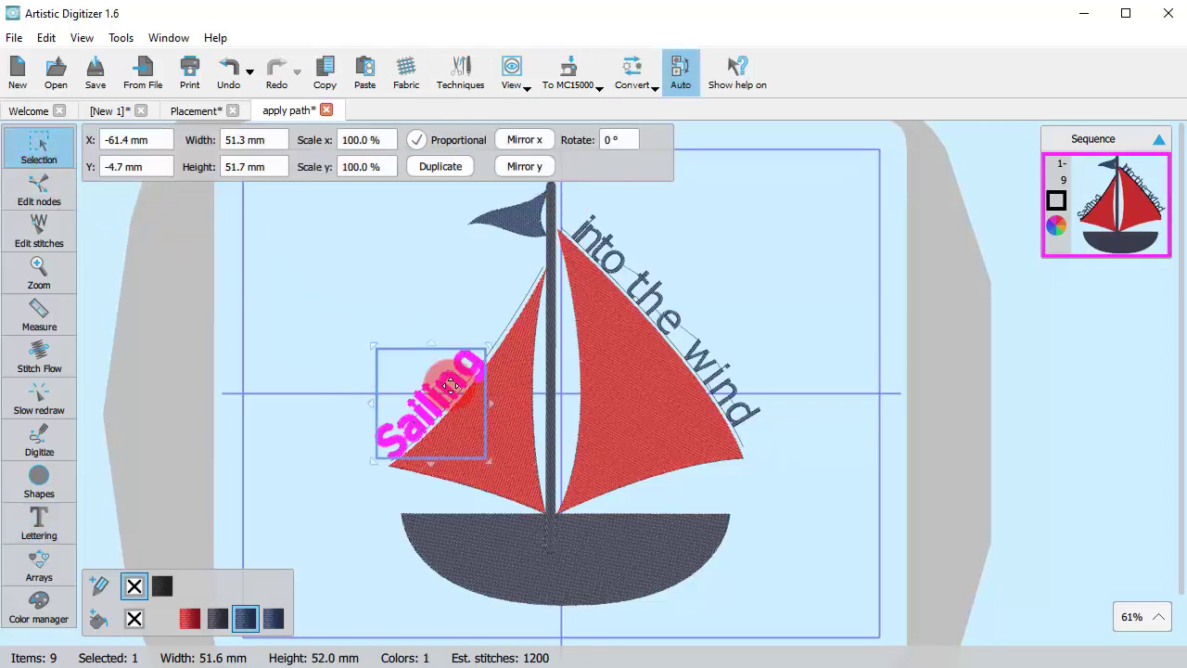
pyautogui.rightClick(449, 383)
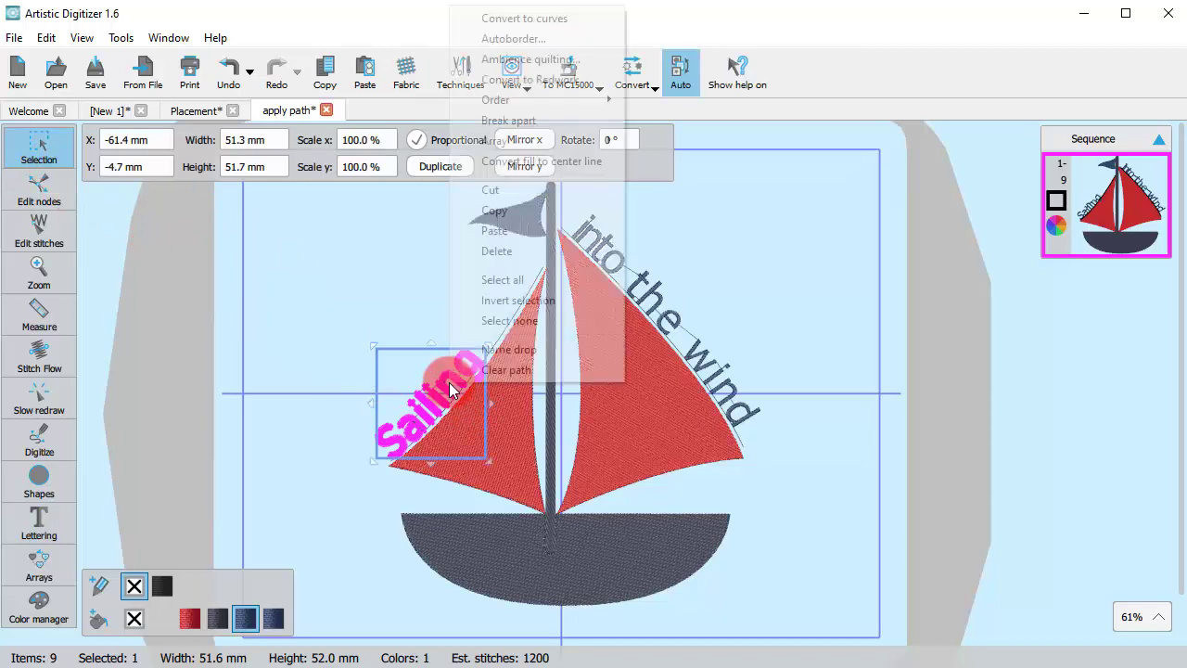
pyautogui.click(507, 369)
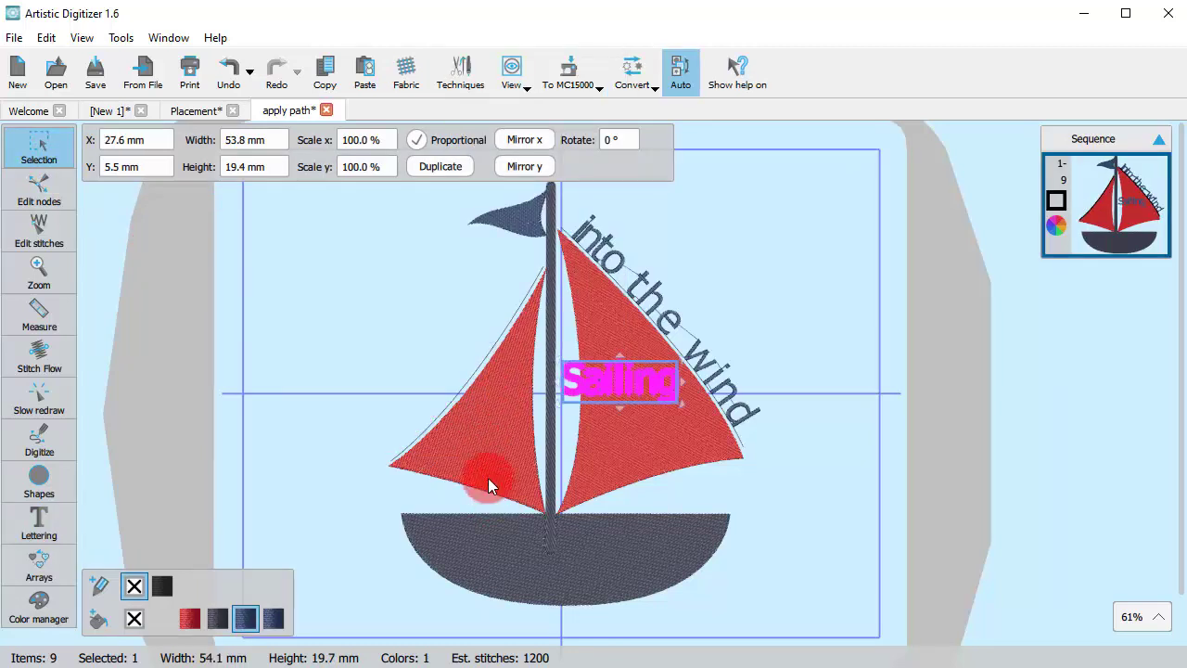